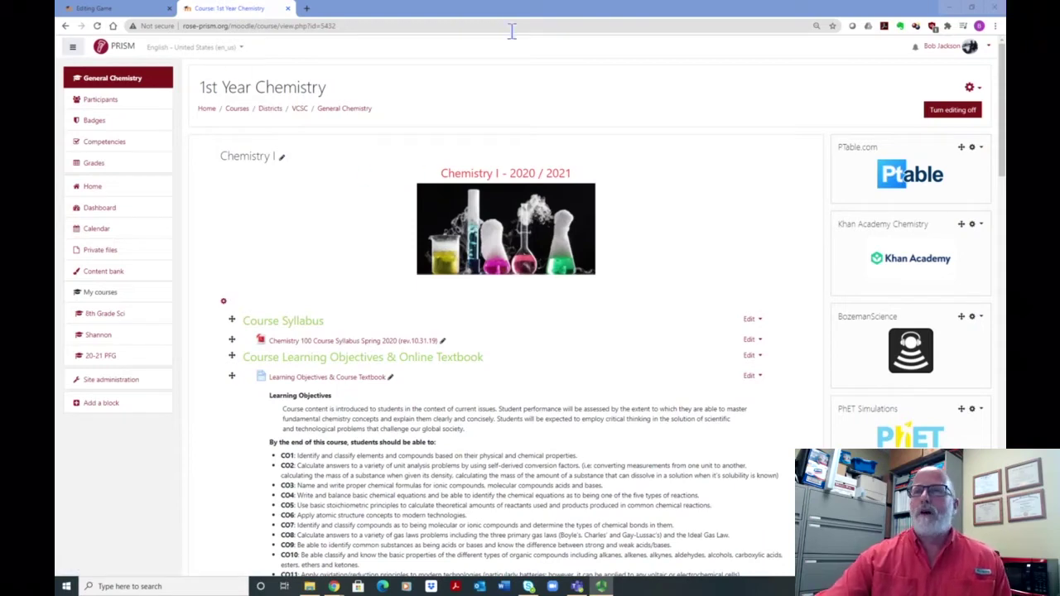
- Collapse all unit sections on the 1st Year Chemistry course page
{"action": "scroll", "coordinate": [639, 105], "scroll_direction": "down", "scroll_amount": 1}
{"action": "scroll", "coordinate": [647, 177], "scroll_direction": "down", "scroll_amount": 3}
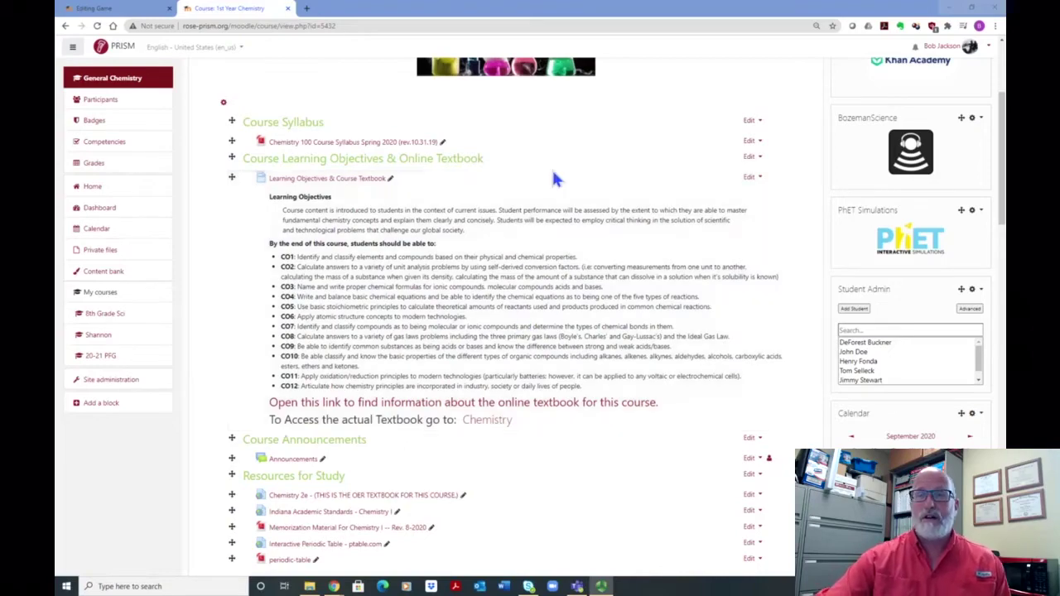
{"action": "scroll", "coordinate": [554, 178], "scroll_direction": "down", "scroll_amount": 3}
{"action": "scroll", "coordinate": [531, 204], "scroll_direction": "up", "scroll_amount": 6}
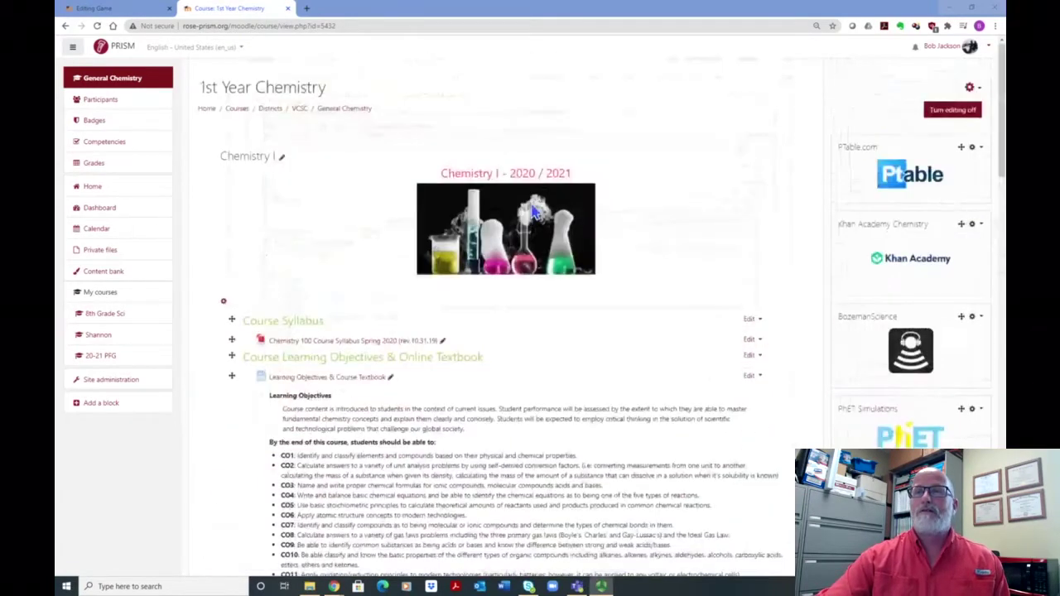
{"action": "scroll", "coordinate": [447, 342], "scroll_direction": "down", "scroll_amount": 7}
{"action": "left_click", "coordinate": [305, 379]}
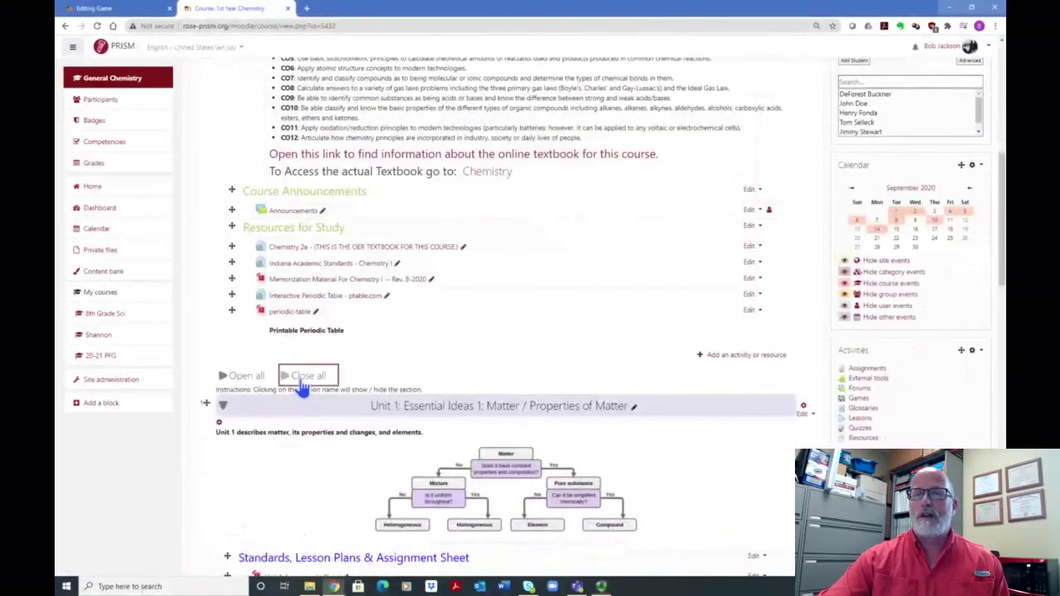
{"action": "scroll", "coordinate": [464, 282], "scroll_direction": "down", "scroll_amount": 3}
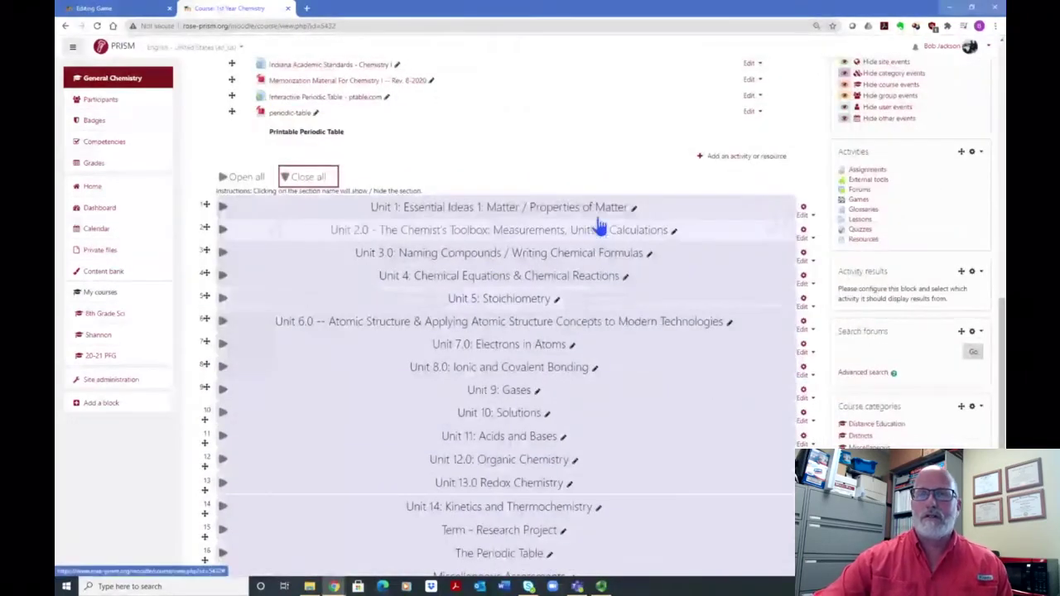
- Expand the Unit 1: Essential Ideas 1 section and look through its assignments, labs, review games and quizzes
{"action": "left_click", "coordinate": [671, 213]}
{"action": "scroll", "coordinate": [670, 214], "scroll_direction": "down", "scroll_amount": 2}
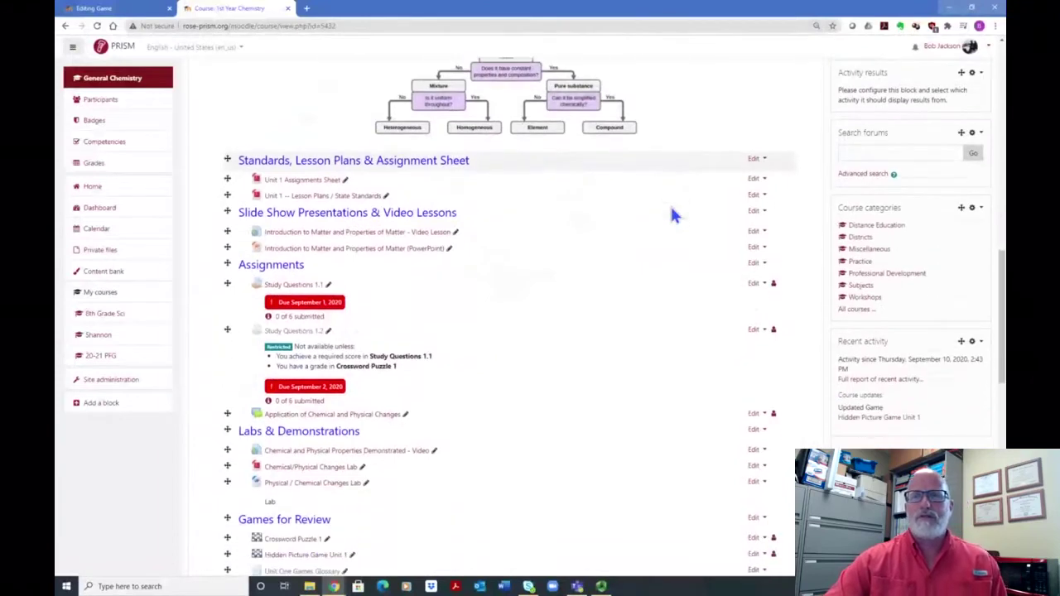
{"action": "scroll", "coordinate": [670, 212], "scroll_direction": "down", "scroll_amount": 5}
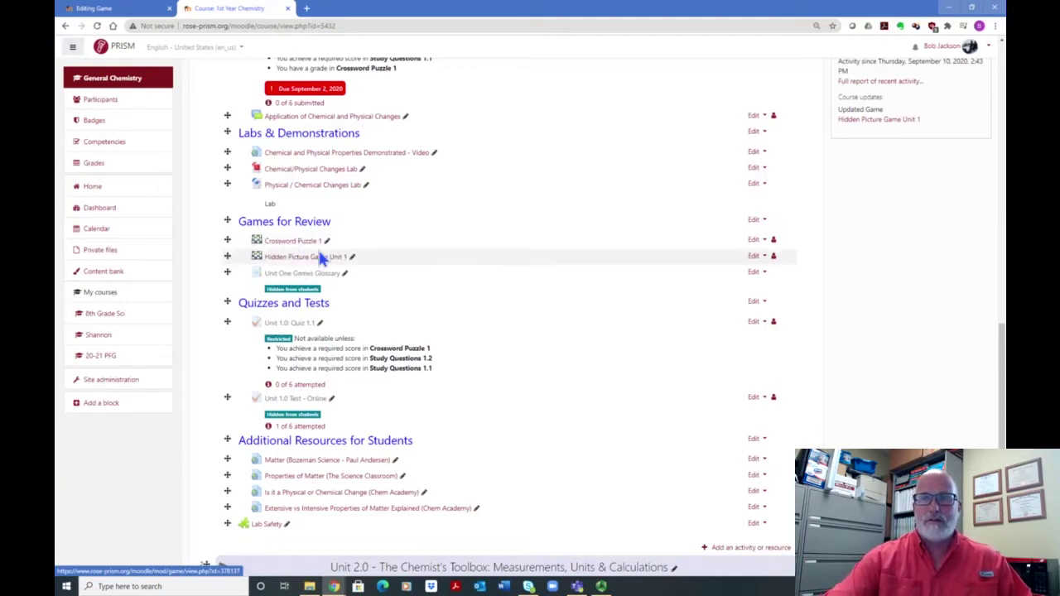
{"action": "scroll", "coordinate": [437, 264], "scroll_direction": "down", "scroll_amount": 2}
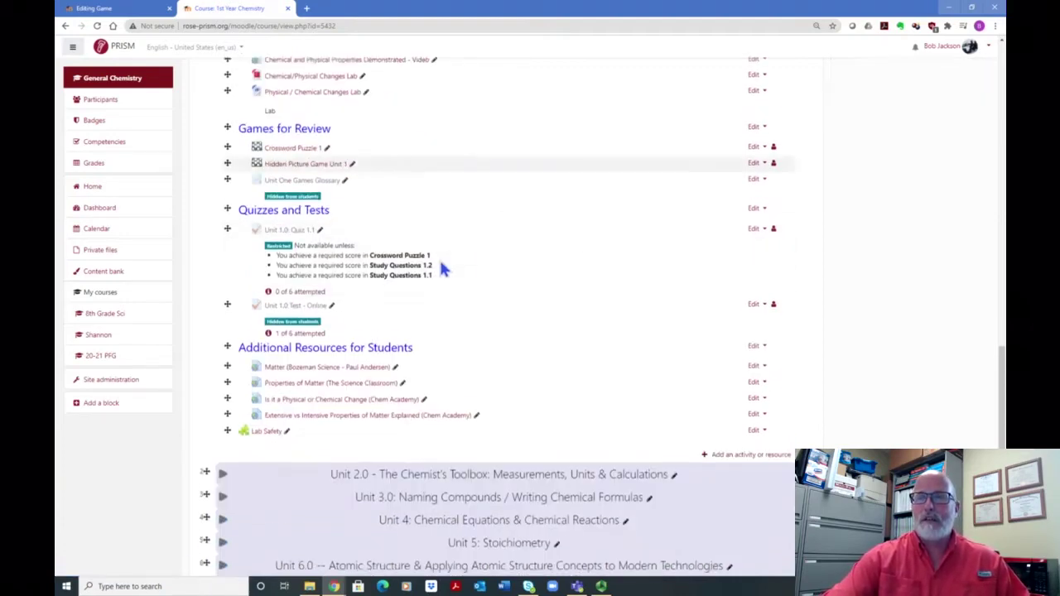
{"action": "scroll", "coordinate": [575, 186], "scroll_direction": "up", "scroll_amount": 5}
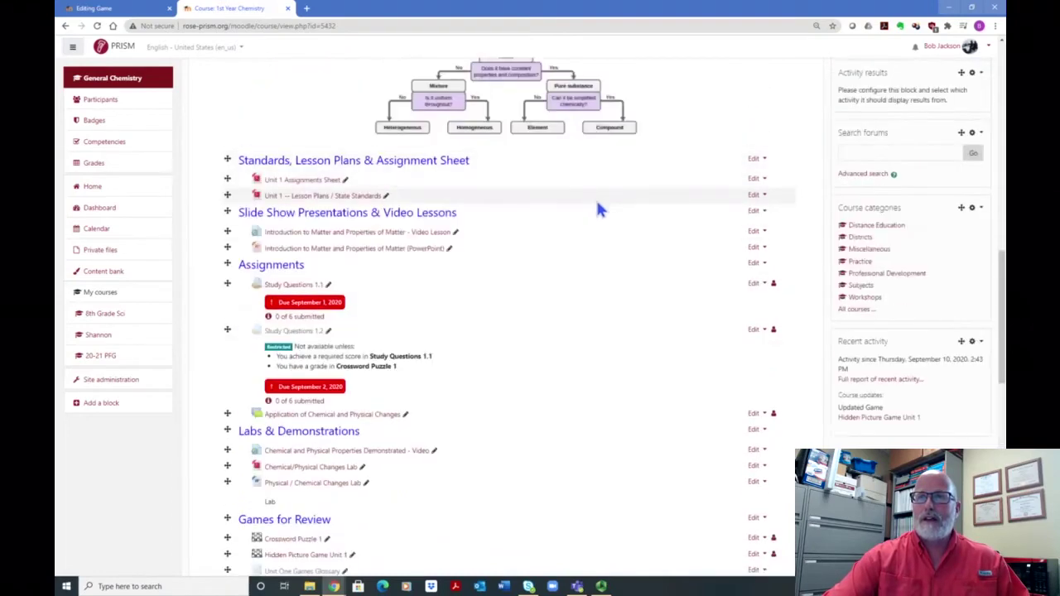
{"action": "scroll", "coordinate": [630, 206], "scroll_direction": "down", "scroll_amount": 8}
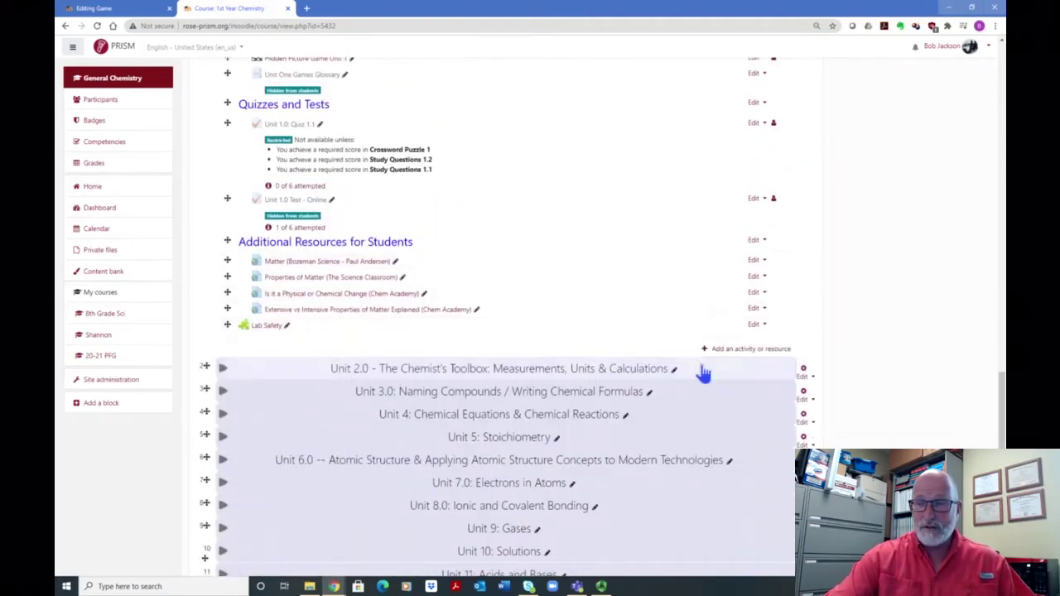
{"action": "left_click", "coordinate": [745, 354]}
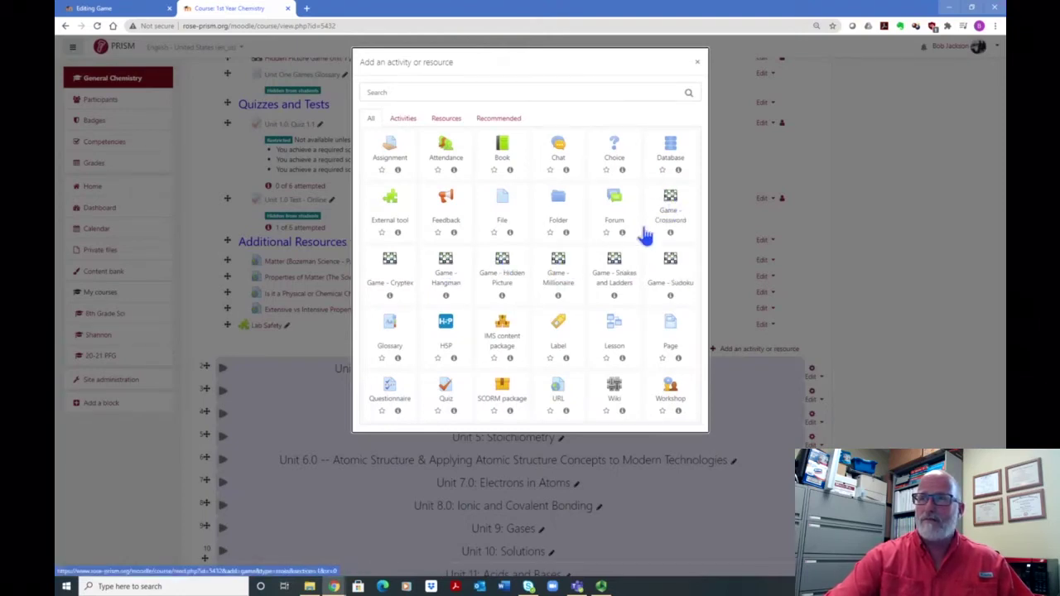
{"action": "left_click", "coordinate": [503, 266]}
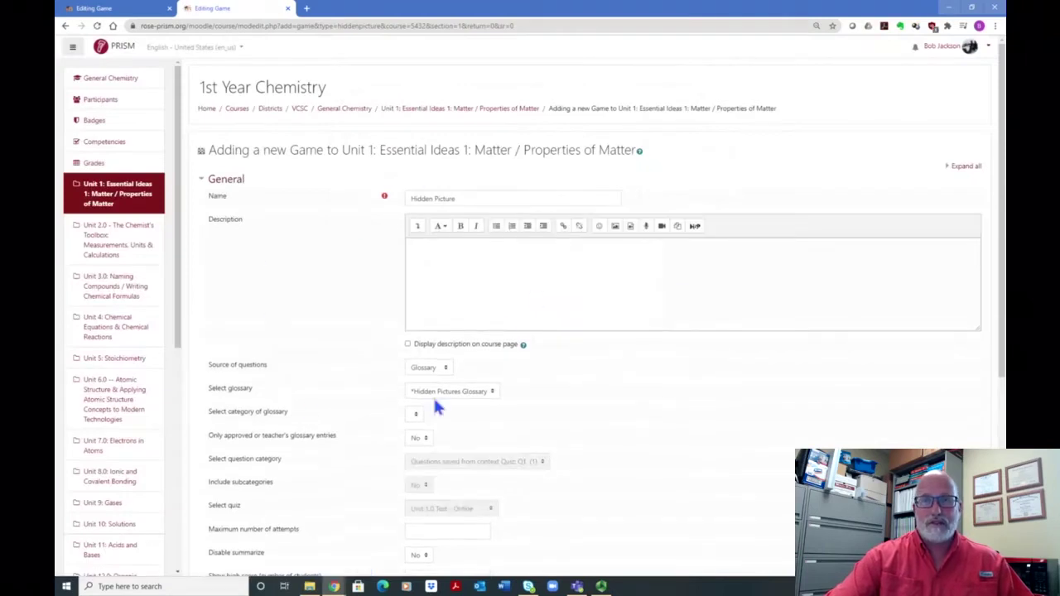
{"action": "scroll", "coordinate": [538, 268], "scroll_direction": "down", "scroll_amount": 3}
{"action": "scroll", "coordinate": [542, 277], "scroll_direction": "down", "scroll_amount": 2}
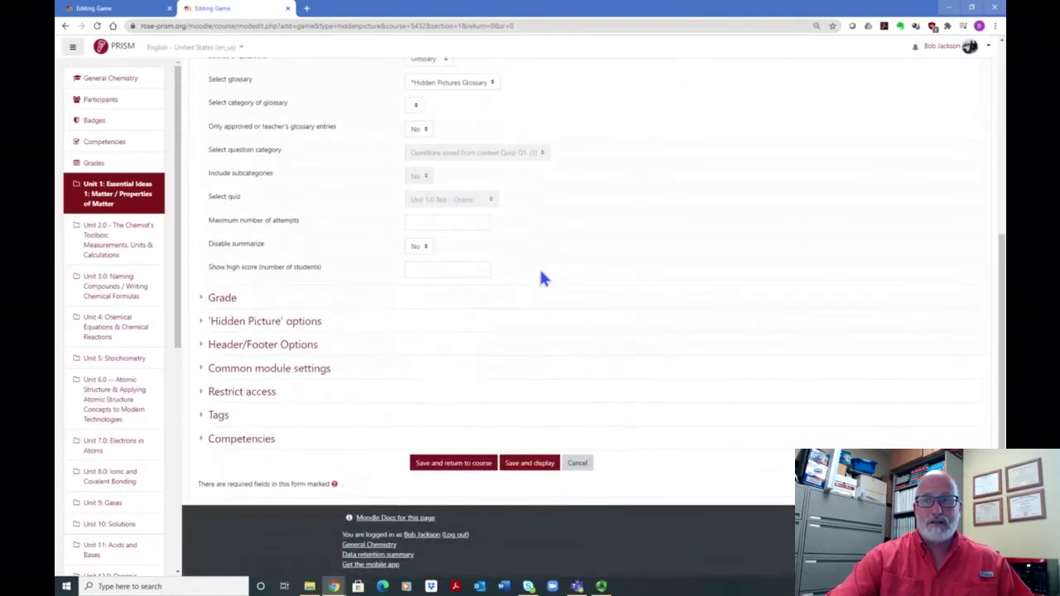
{"action": "left_click", "coordinate": [577, 464]}
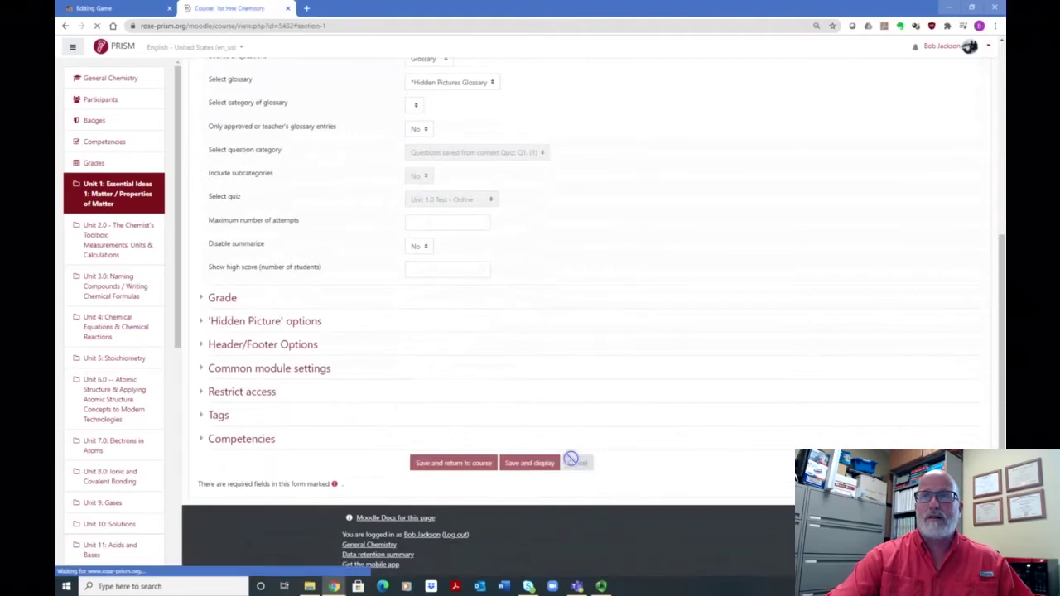
- Open the settings of Crossword Puzzle 1, review its general game options and return to the course page
{"action": "scroll", "coordinate": [492, 392], "scroll_direction": "down", "scroll_amount": 2}
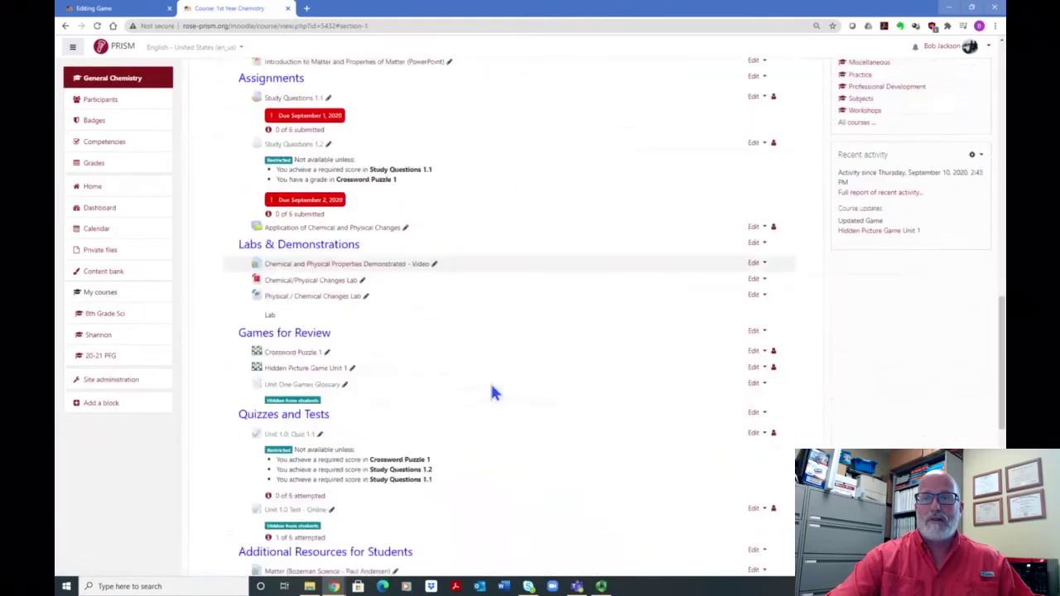
{"action": "left_click", "coordinate": [754, 351]}
{"action": "left_click", "coordinate": [739, 368]}
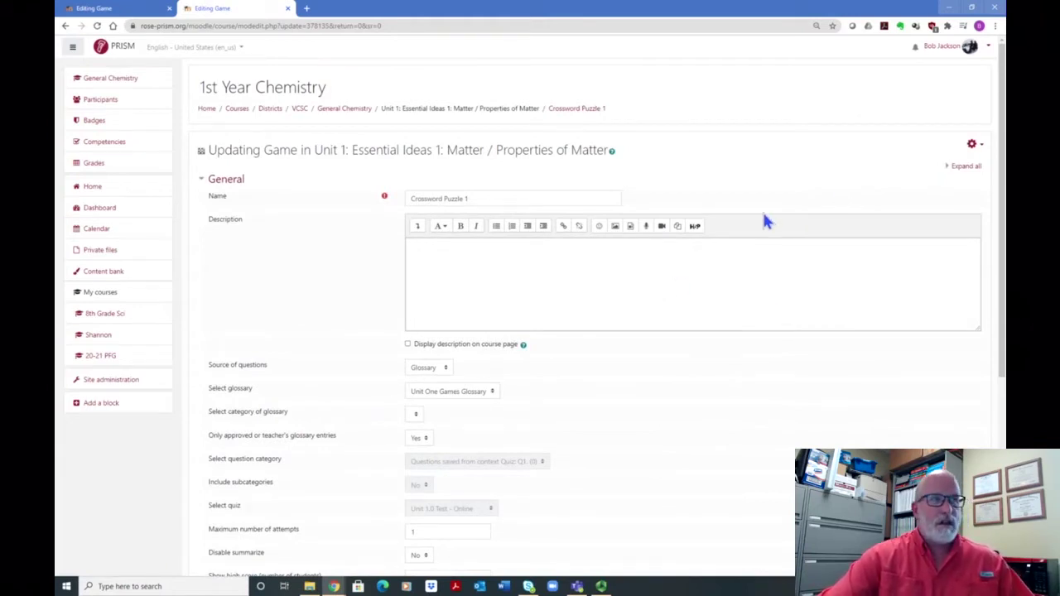
{"action": "scroll", "coordinate": [768, 199], "scroll_direction": "down", "scroll_amount": 1}
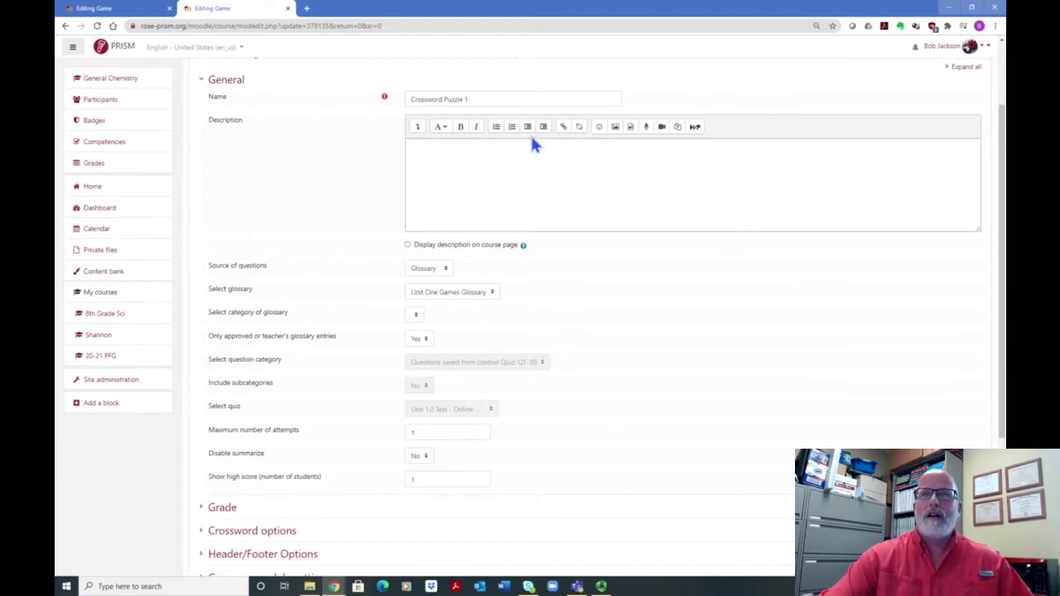
{"action": "scroll", "coordinate": [533, 141], "scroll_direction": "down", "scroll_amount": 1}
{"action": "scroll", "coordinate": [514, 207], "scroll_direction": "down", "scroll_amount": 1}
{"action": "scroll", "coordinate": [534, 274], "scroll_direction": "up", "scroll_amount": 1}
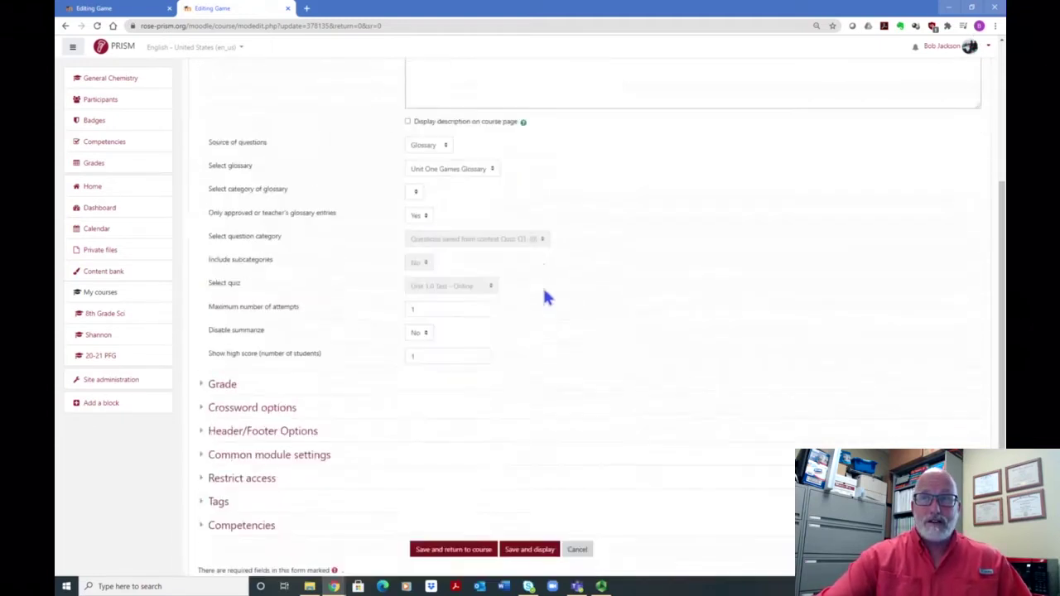
{"action": "scroll", "coordinate": [545, 290], "scroll_direction": "up", "scroll_amount": 3}
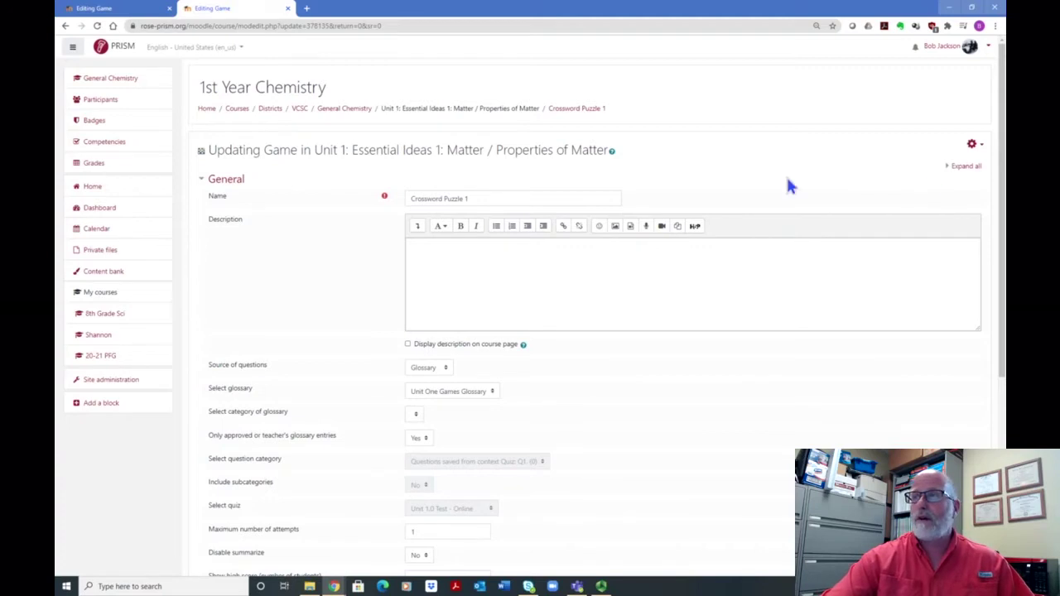
{"action": "scroll", "coordinate": [563, 243], "scroll_direction": "down", "scroll_amount": 2}
{"action": "scroll", "coordinate": [438, 269], "scroll_direction": "down", "scroll_amount": 1}
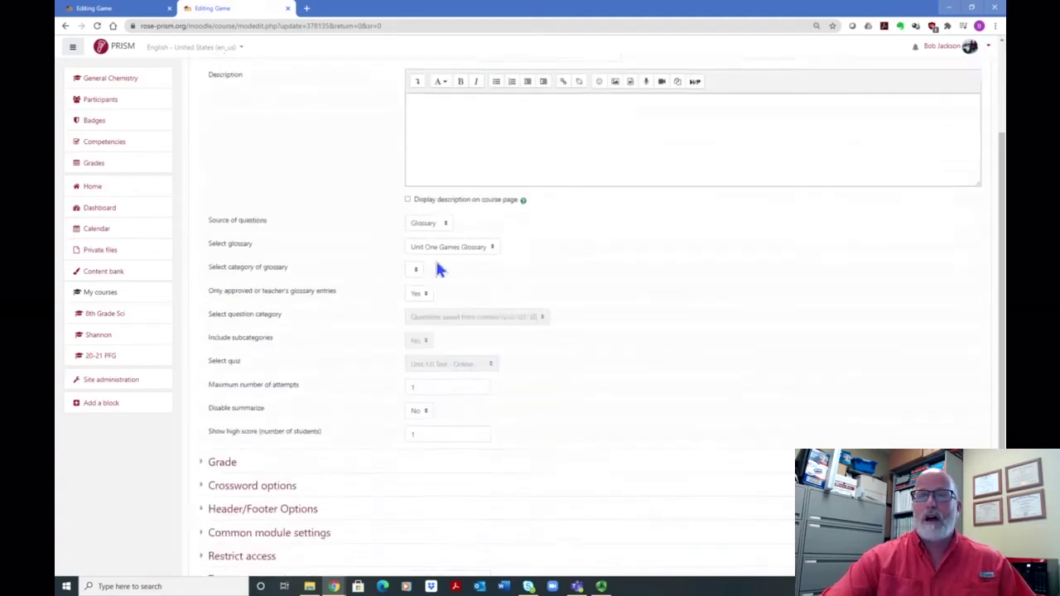
{"action": "scroll", "coordinate": [439, 269], "scroll_direction": "up", "scroll_amount": 3}
{"action": "left_click", "coordinate": [64, 28]}
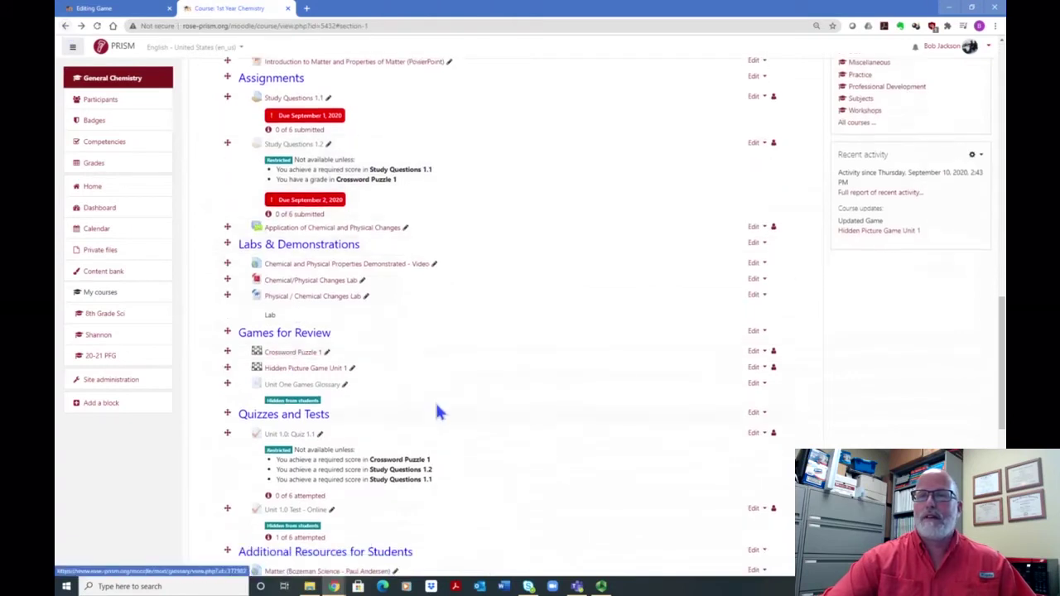
- Open the settings of Hidden Picture Game Unit 1 and turn off displaying the description on the course page
{"action": "left_click", "coordinate": [753, 369]}
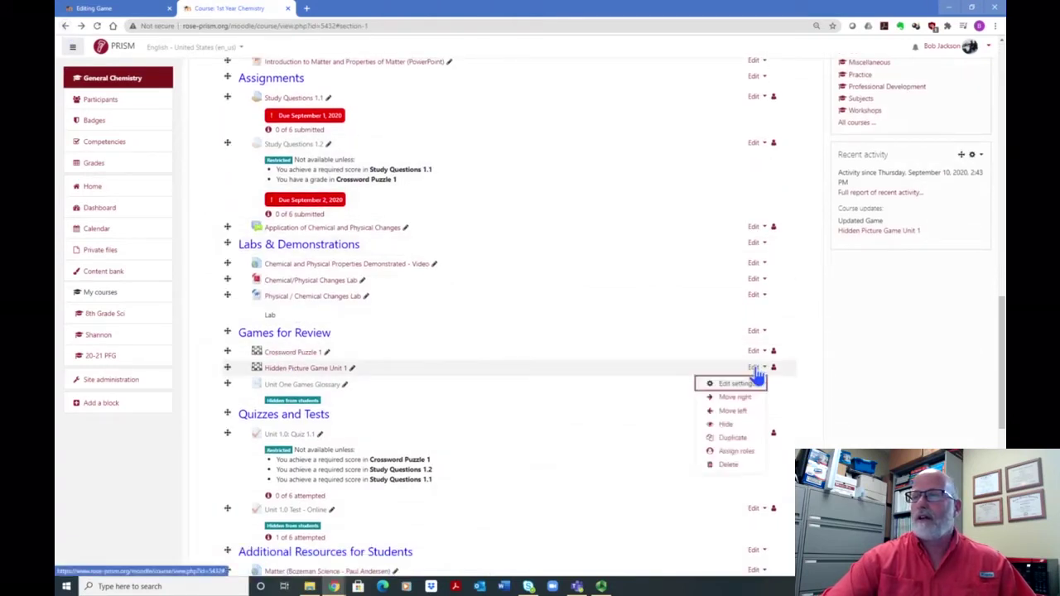
{"action": "left_click", "coordinate": [735, 384]}
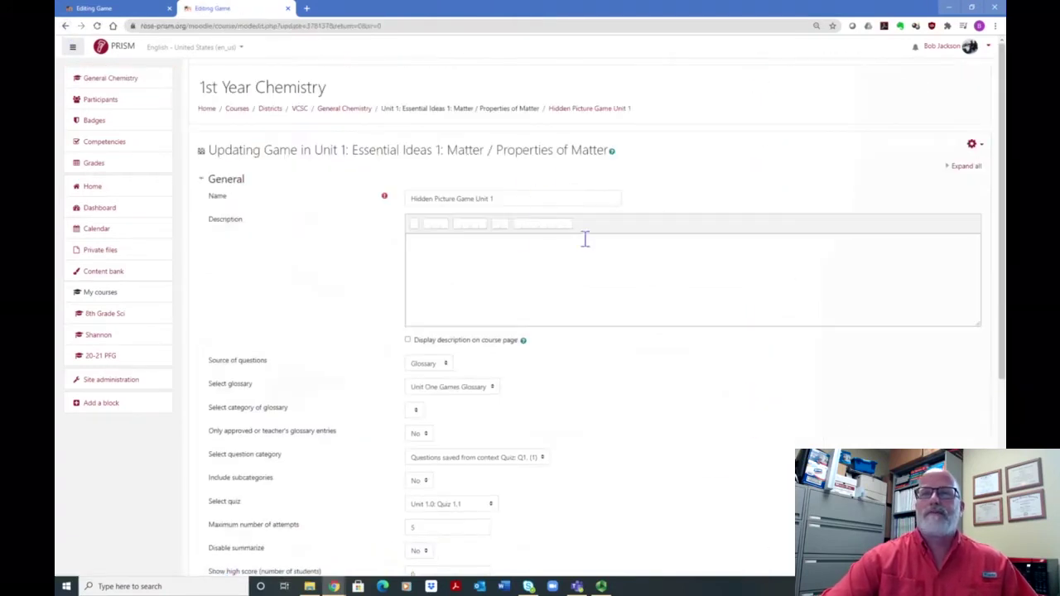
{"action": "scroll", "coordinate": [585, 240], "scroll_direction": "down", "scroll_amount": 2}
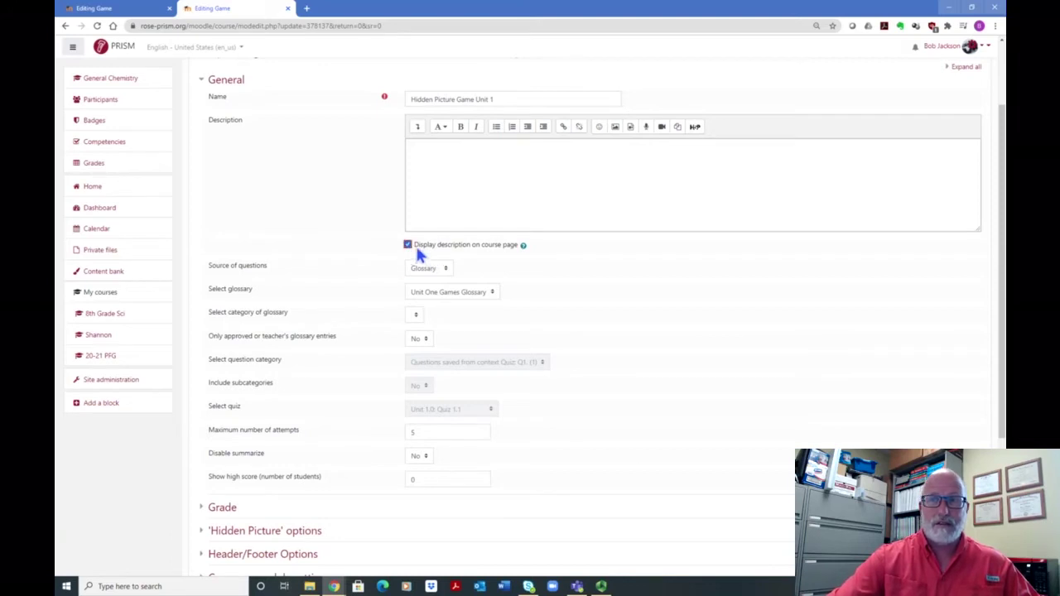
{"action": "left_click", "coordinate": [408, 246]}
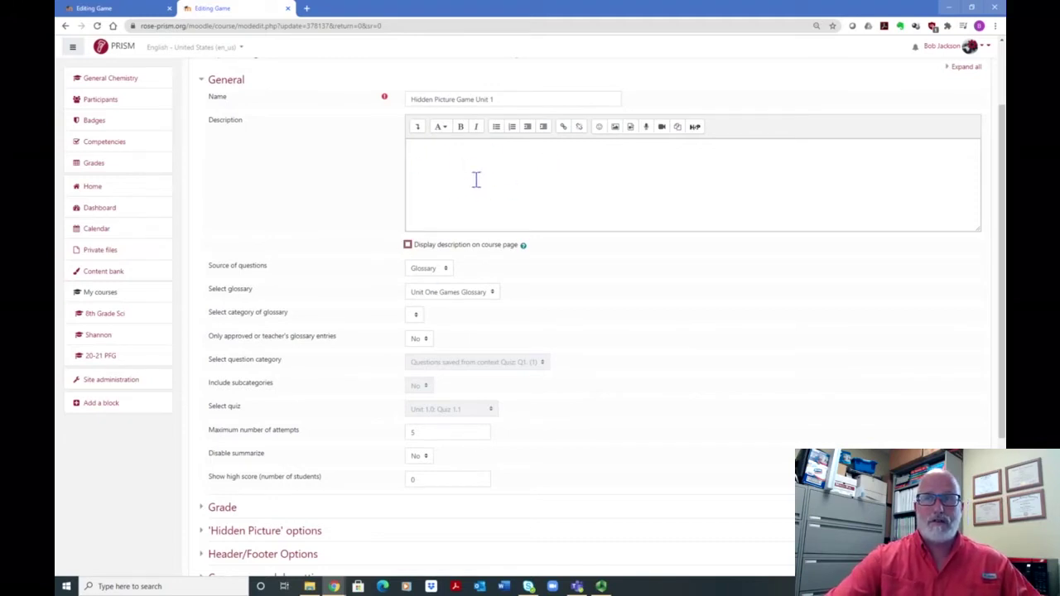
- Set the game's source of questions to Questions and view the available question categories without choosing another one
{"action": "scroll", "coordinate": [612, 243], "scroll_direction": "down", "scroll_amount": 1}
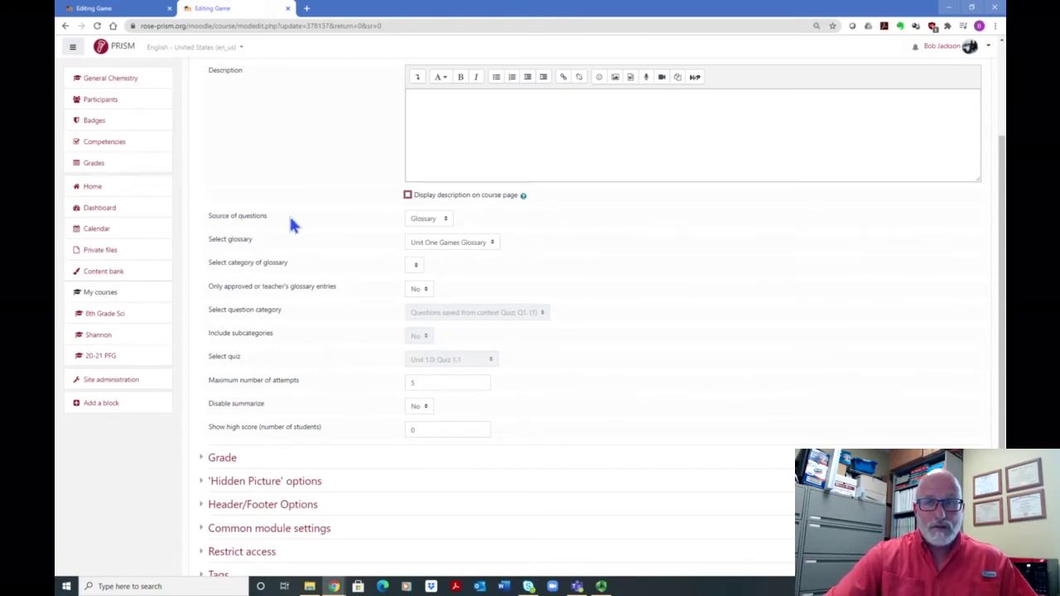
{"action": "left_click", "coordinate": [443, 220]}
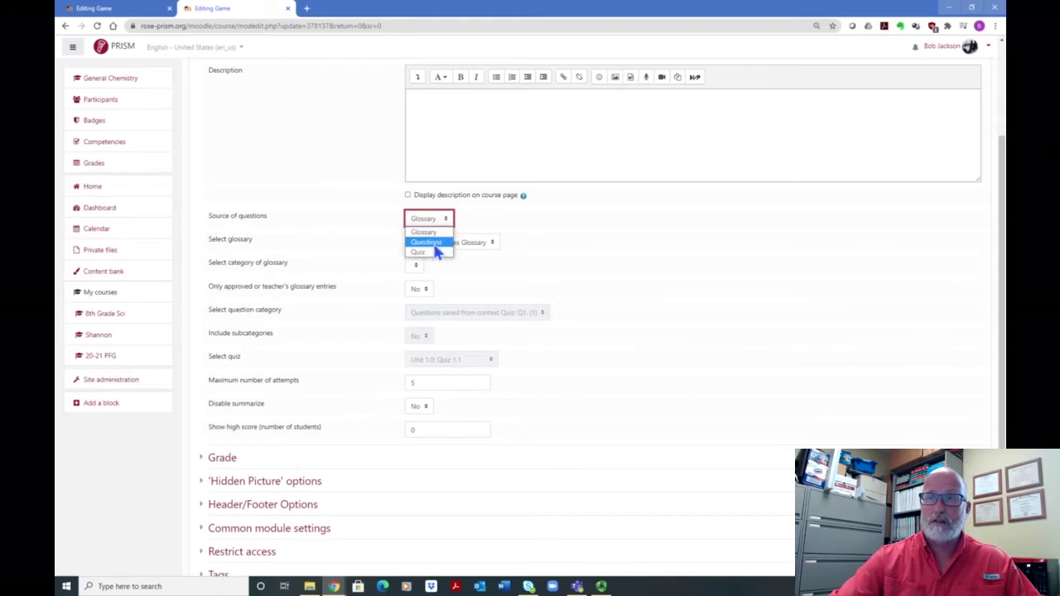
{"action": "left_click", "coordinate": [434, 245]}
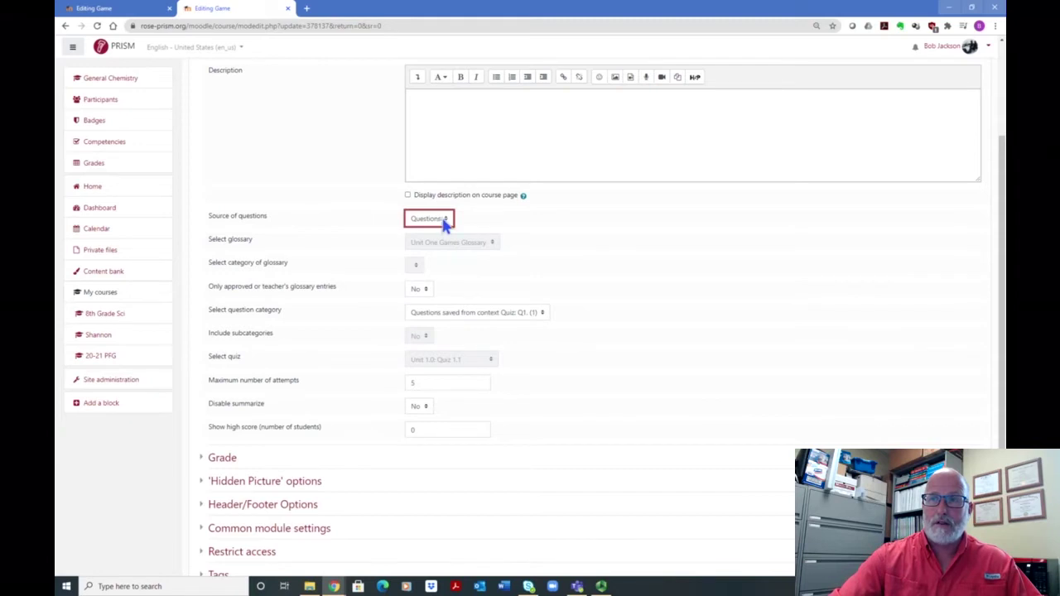
{"action": "left_click", "coordinate": [541, 315]}
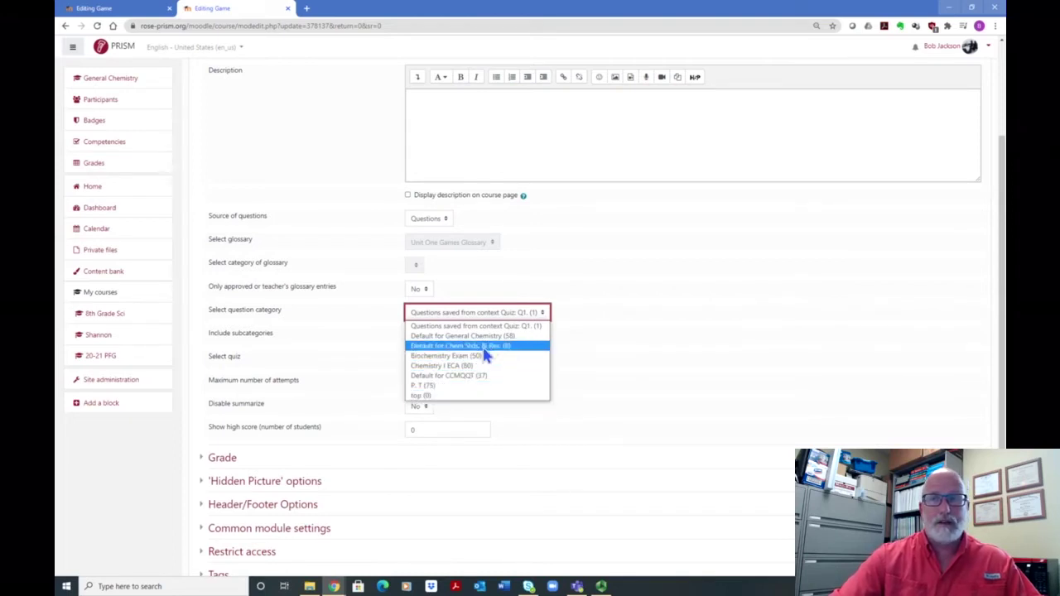
{"action": "left_click", "coordinate": [627, 279]}
{"action": "left_click", "coordinate": [628, 279]}
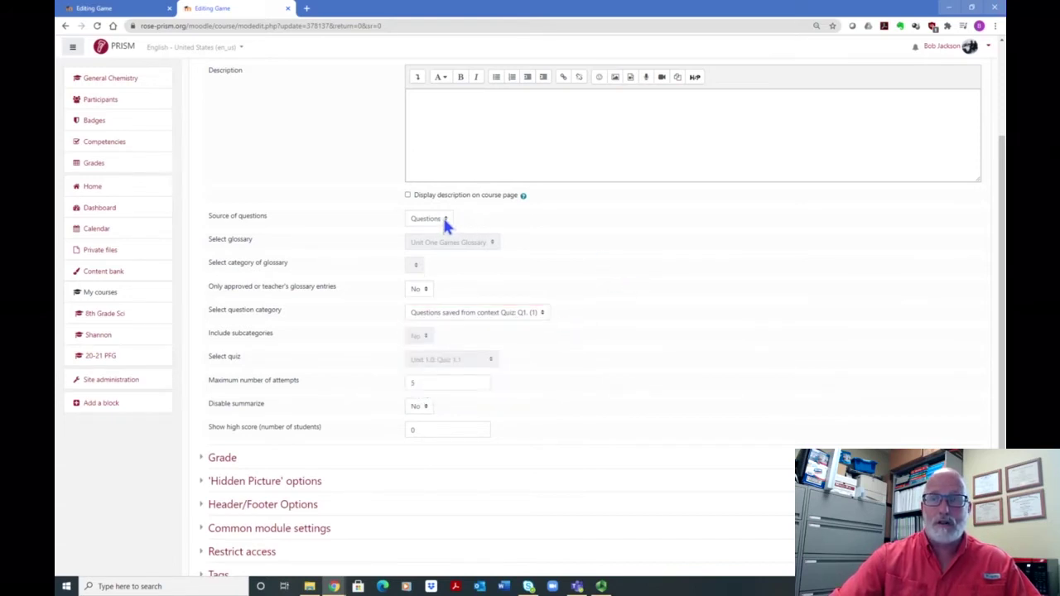
- Set the game's source of questions to Quiz and view the selectable quizzes without choosing another one
{"action": "left_click", "coordinate": [444, 219]}
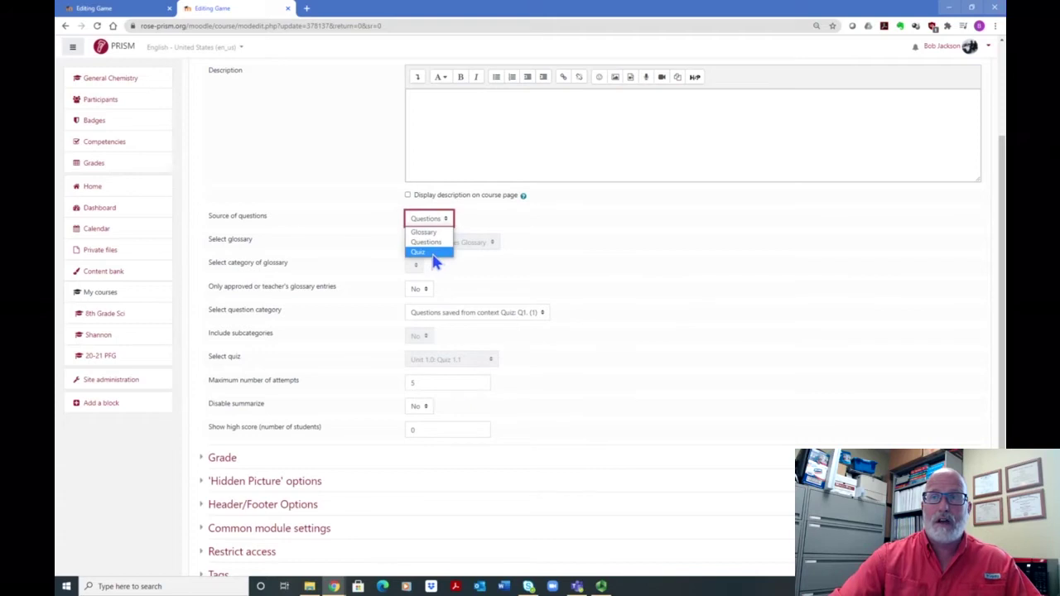
{"action": "left_click", "coordinate": [434, 252]}
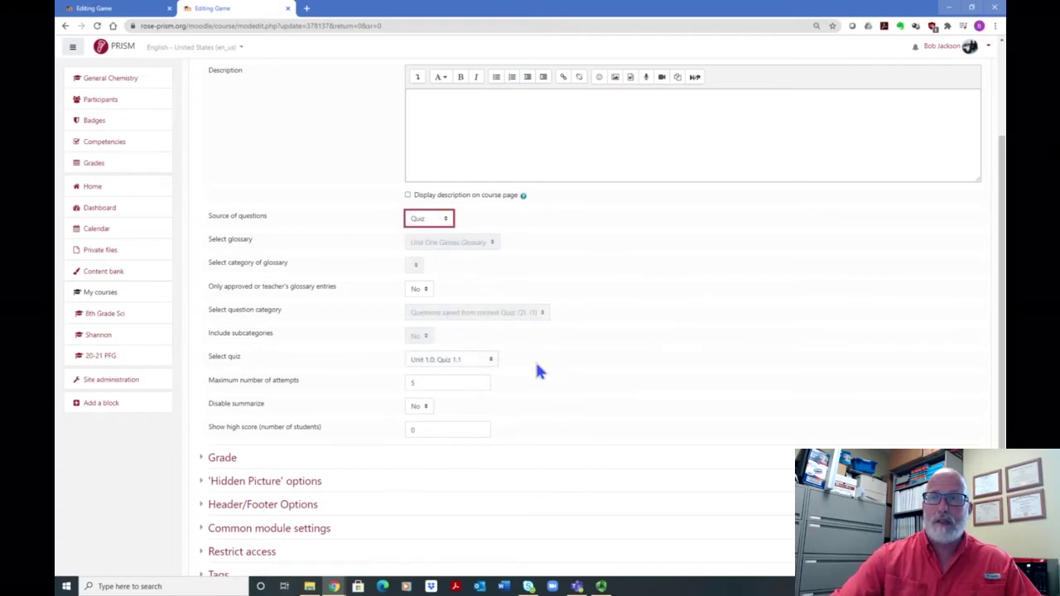
{"action": "left_click", "coordinate": [494, 361]}
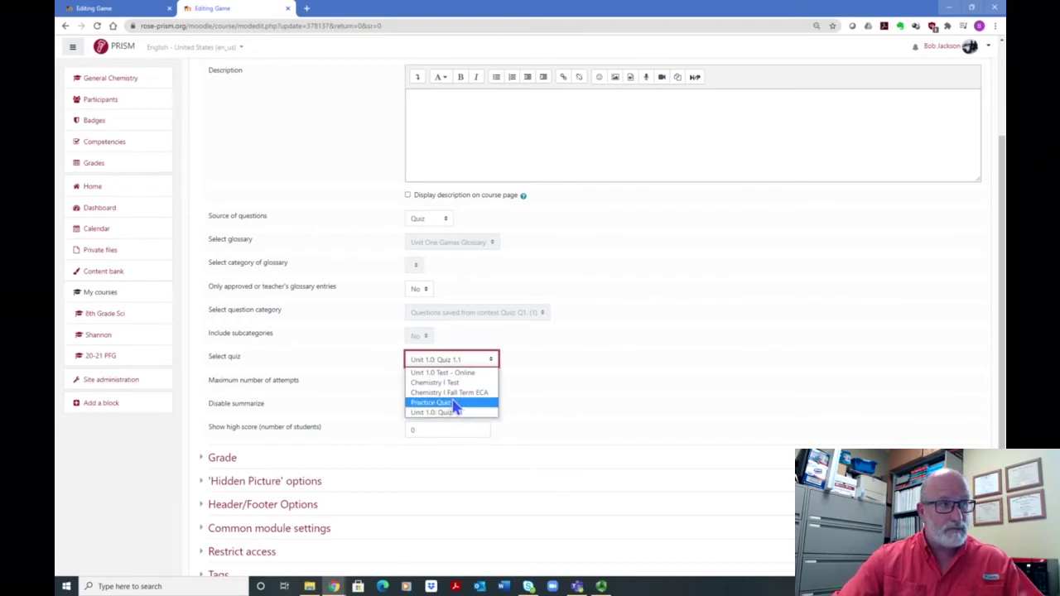
{"action": "left_click", "coordinate": [545, 313]}
- Switch the source of questions back to Questions and view the question category choices again
{"action": "left_click", "coordinate": [445, 221]}
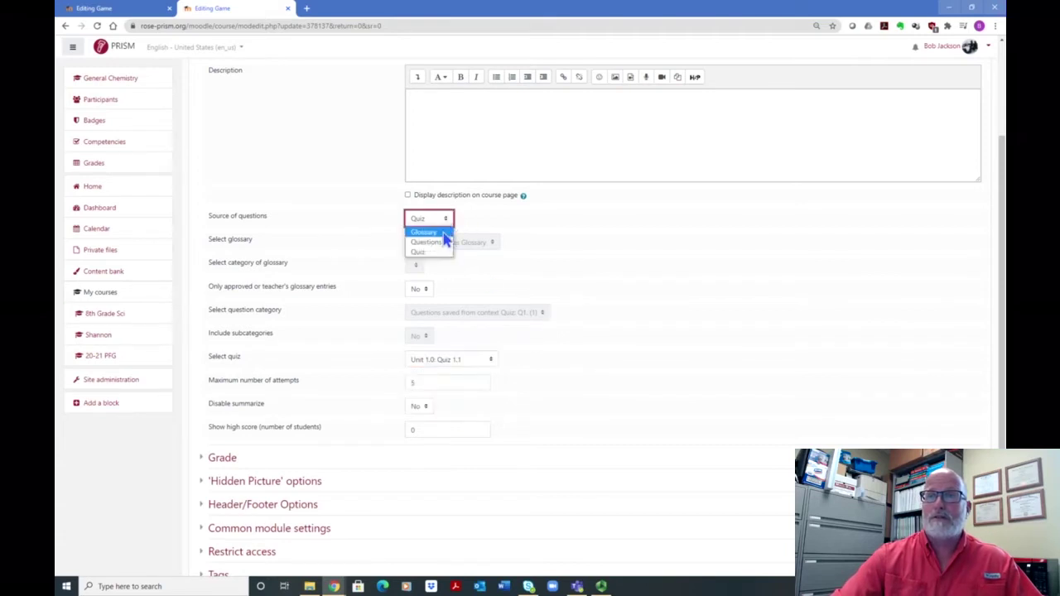
{"action": "left_click", "coordinate": [434, 238]}
{"action": "left_click", "coordinate": [542, 313]}
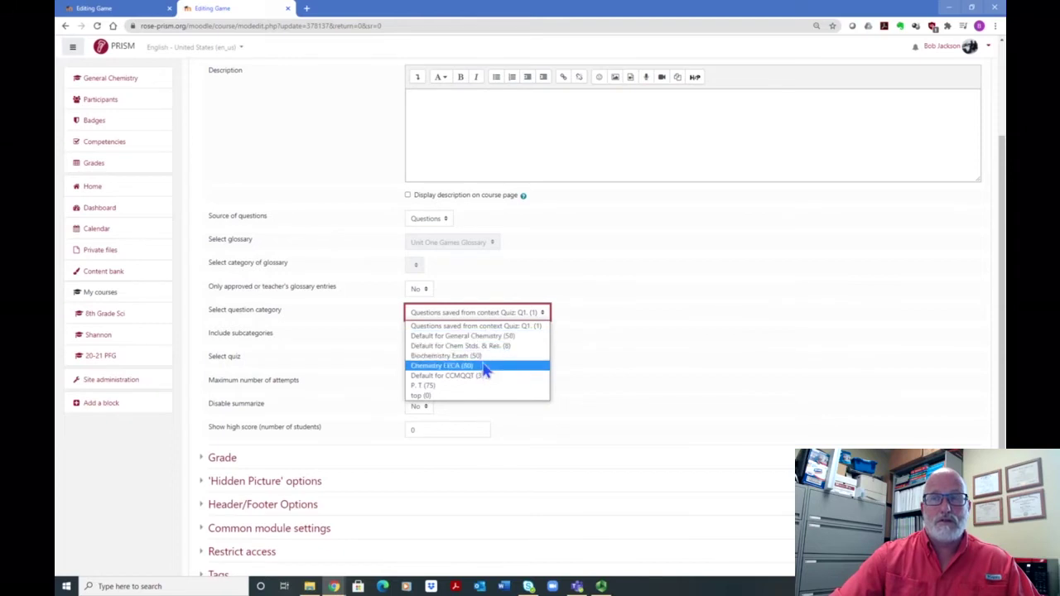
- Set the game's source of questions to Glossary and select the Unit One Games Glossary
{"action": "left_click", "coordinate": [447, 219]}
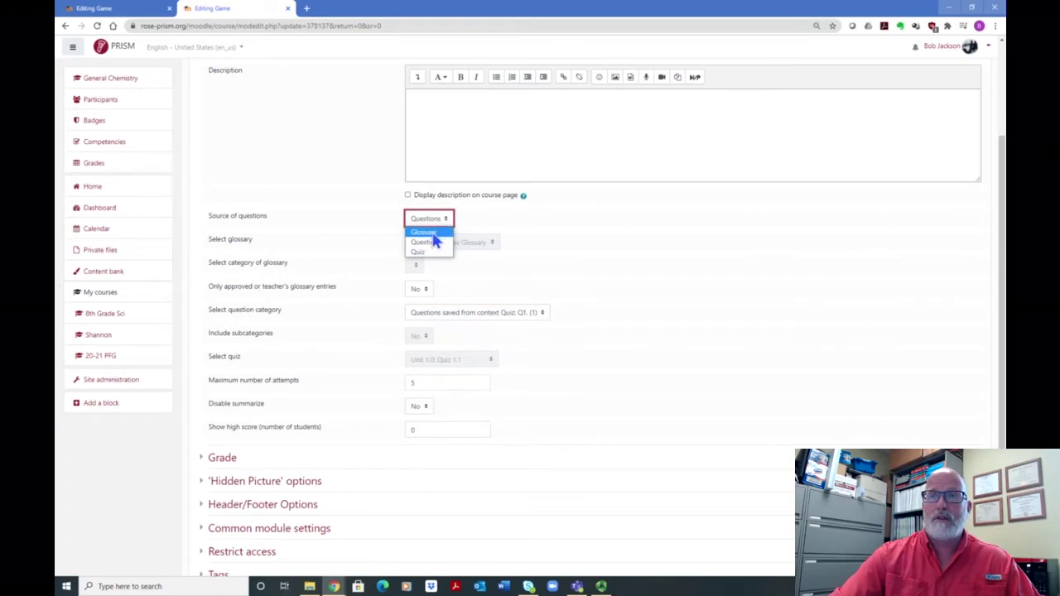
{"action": "left_click", "coordinate": [431, 233]}
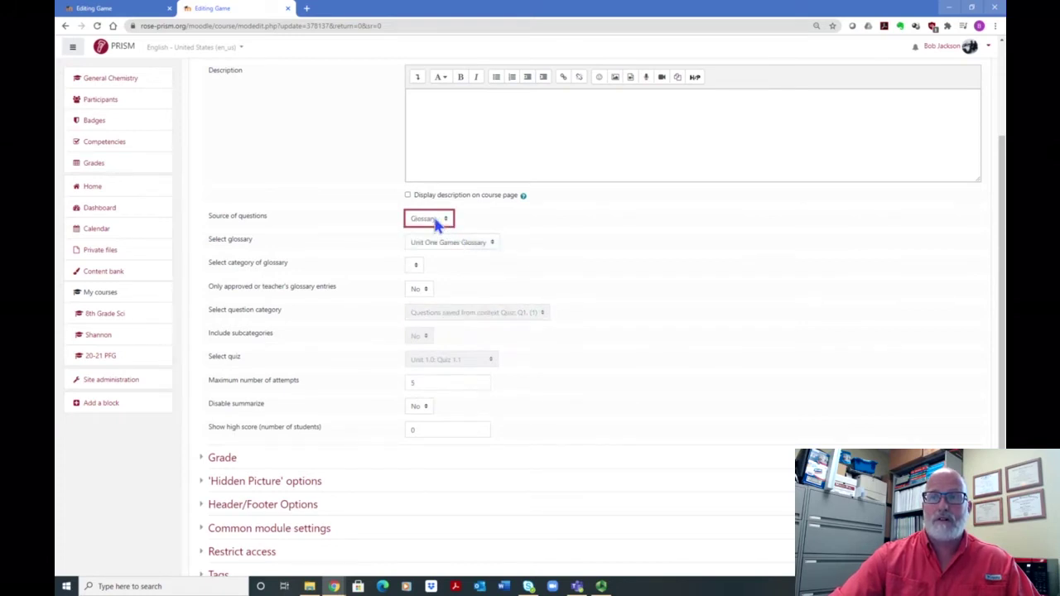
{"action": "left_click", "coordinate": [486, 243]}
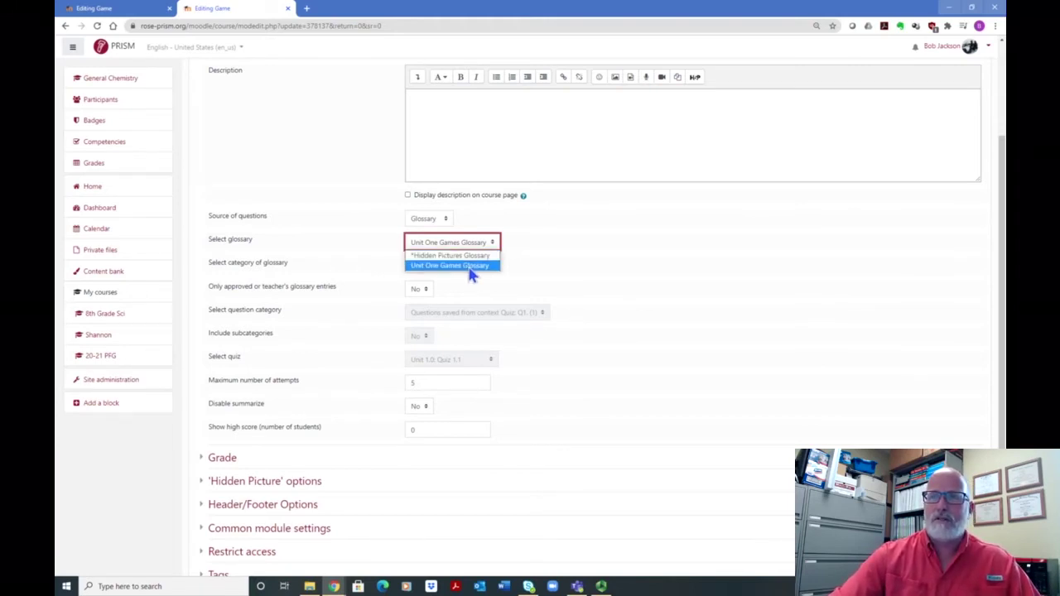
{"action": "left_click", "coordinate": [471, 266]}
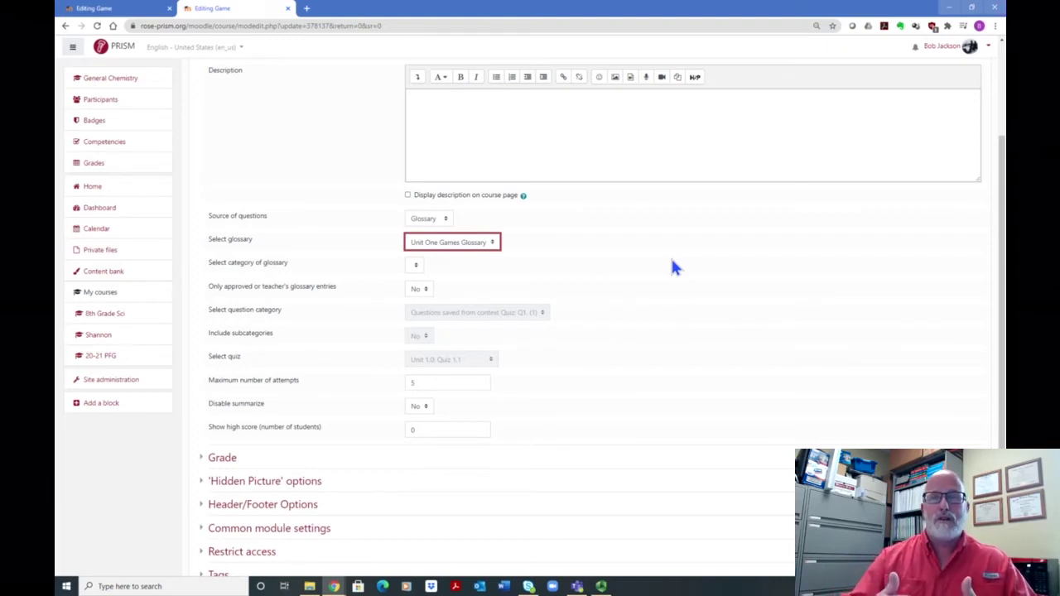
- In the other Editing Game browser tab, go to the General Chemistry course page, discarding the unsaved changes
{"action": "left_click", "coordinate": [131, 8]}
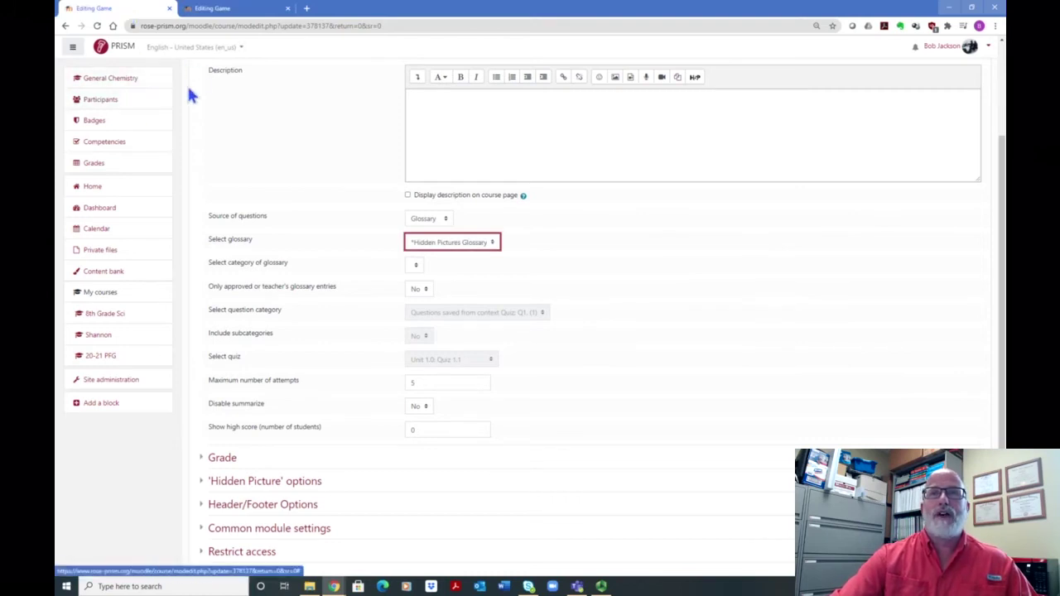
{"action": "left_click", "coordinate": [132, 78]}
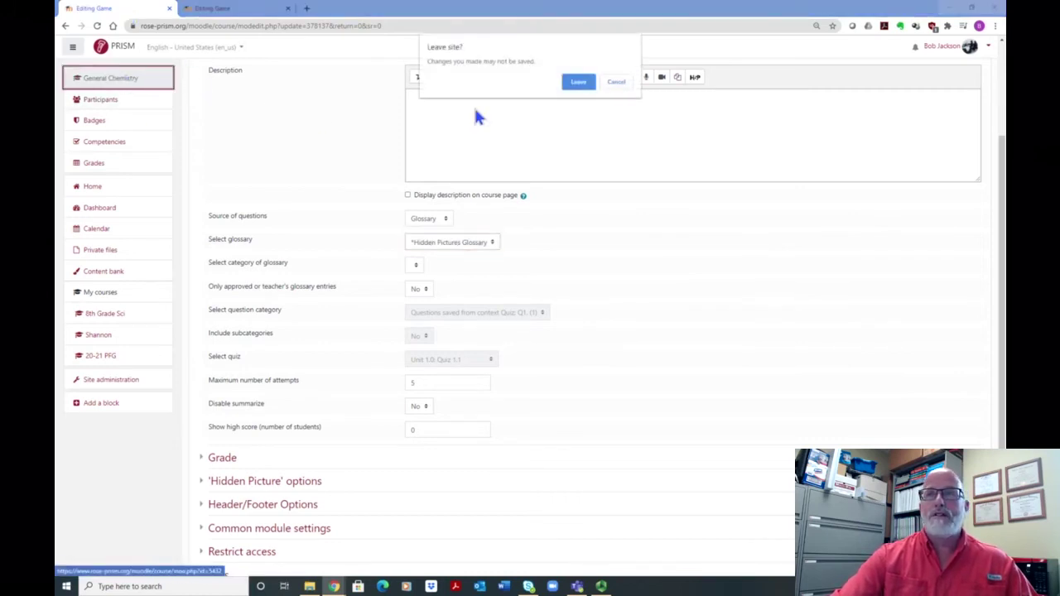
{"action": "left_click", "coordinate": [577, 83]}
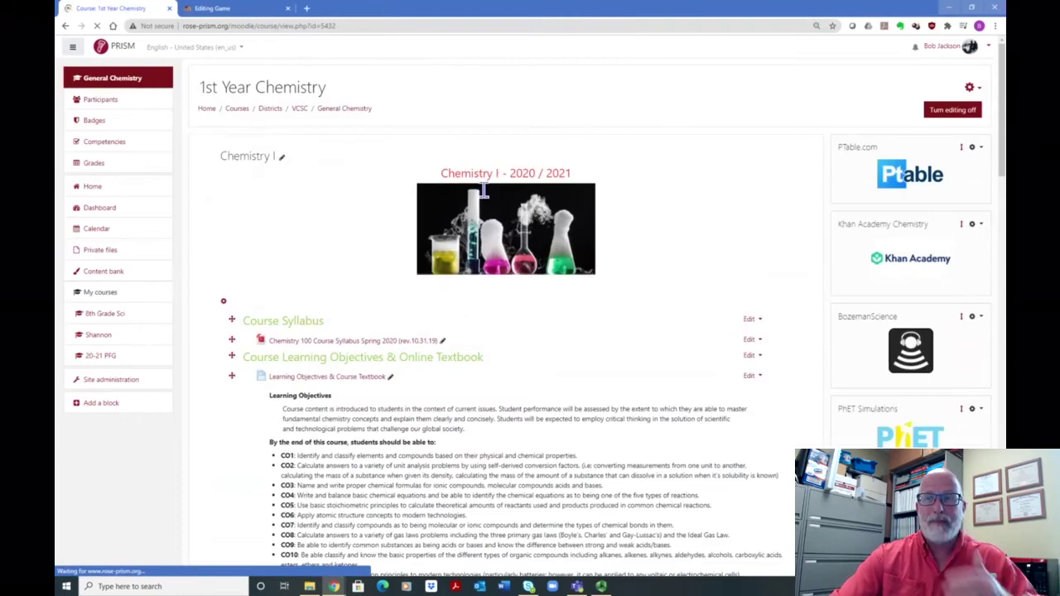
- Open the Unit One Games Glossary from the Games for Review section of Unit 1
{"action": "scroll", "coordinate": [357, 215], "scroll_direction": "down", "scroll_amount": 5}
{"action": "scroll", "coordinate": [362, 238], "scroll_direction": "down", "scroll_amount": 4}
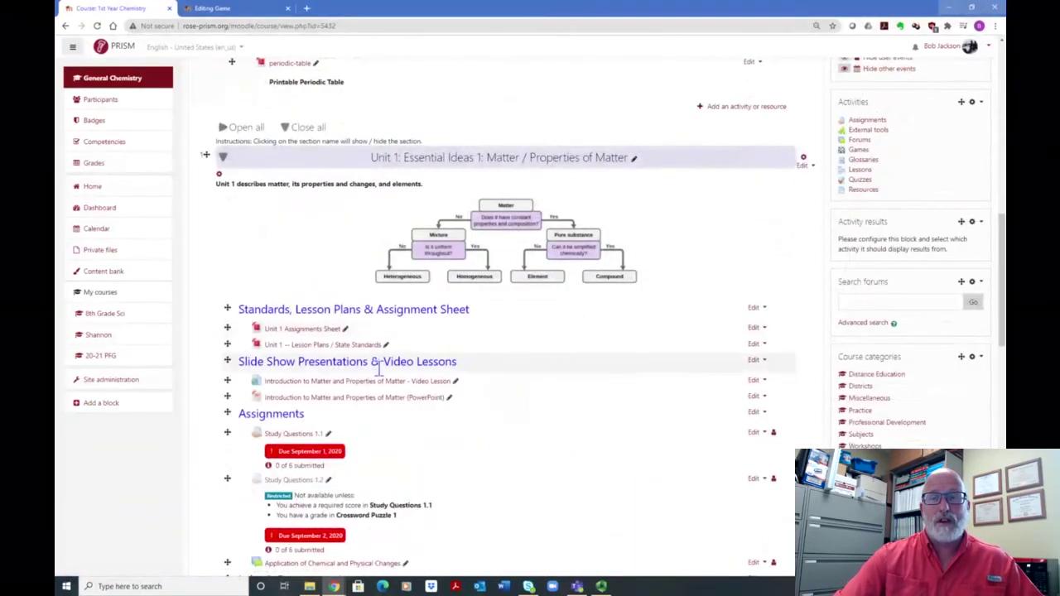
{"action": "scroll", "coordinate": [378, 393], "scroll_direction": "down", "scroll_amount": 1}
{"action": "scroll", "coordinate": [410, 400], "scroll_direction": "down", "scroll_amount": 4}
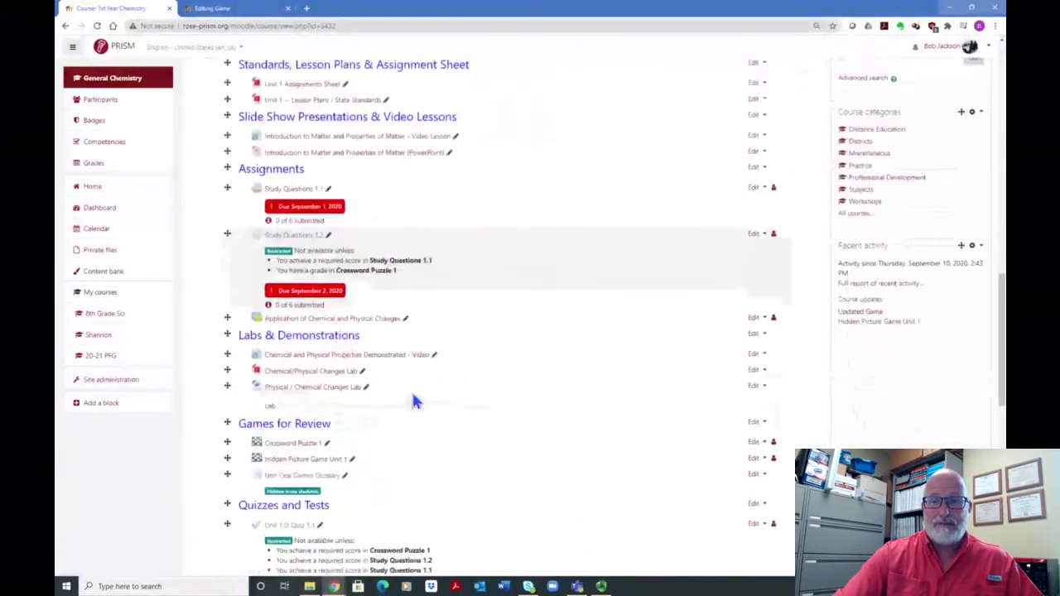
{"action": "scroll", "coordinate": [464, 266], "scroll_direction": "down", "scroll_amount": 2}
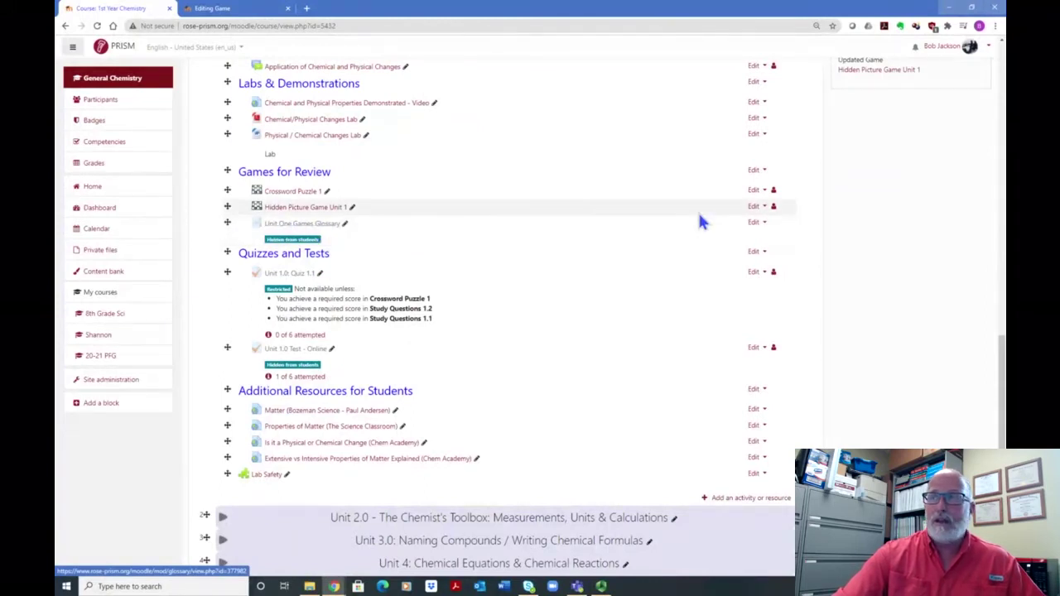
{"action": "left_click", "coordinate": [754, 224]}
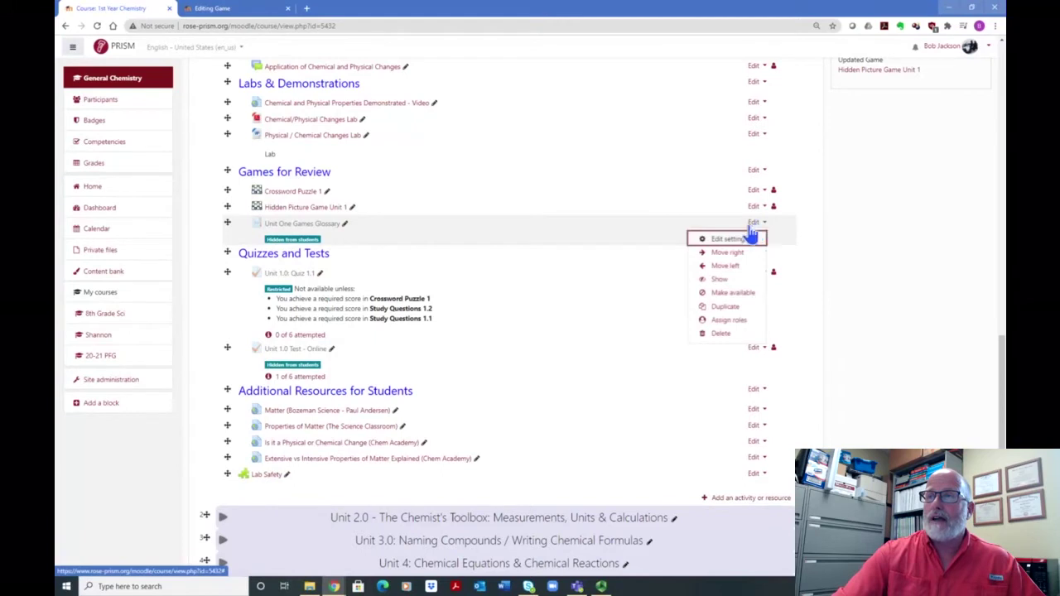
{"action": "left_click", "coordinate": [308, 227]}
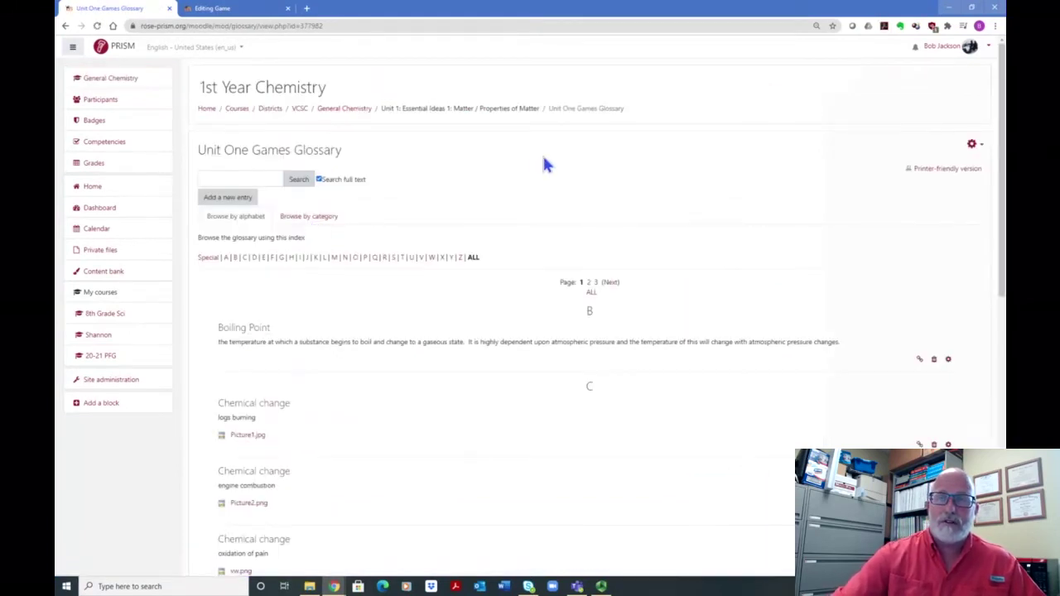
- Open the "logs burning" Chemical change entry for editing and view its concept, definition and picture attachment
{"action": "scroll", "coordinate": [518, 183], "scroll_direction": "down", "scroll_amount": 1}
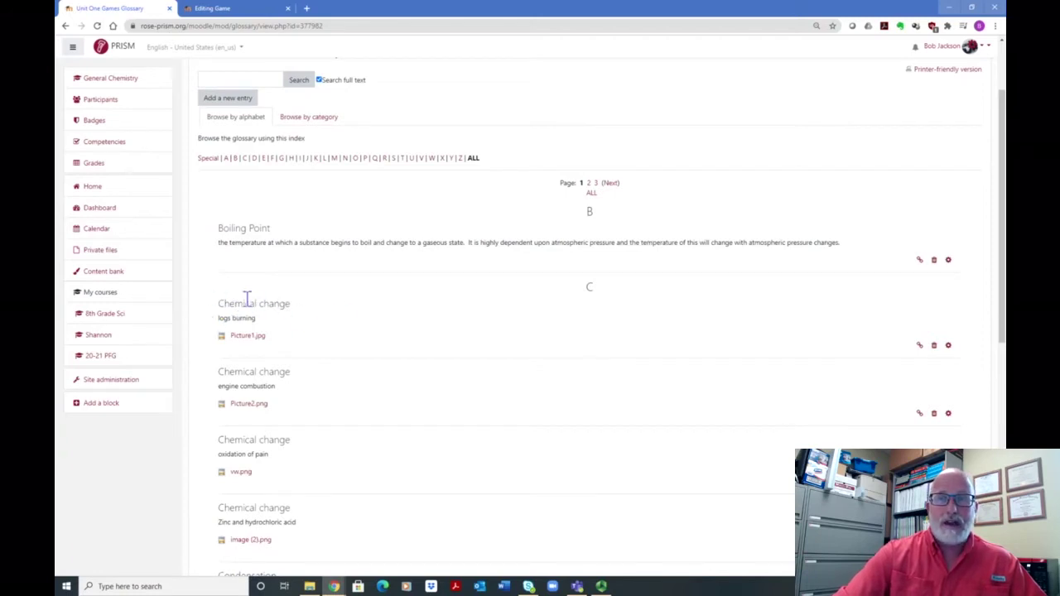
{"action": "left_click", "coordinate": [948, 346]}
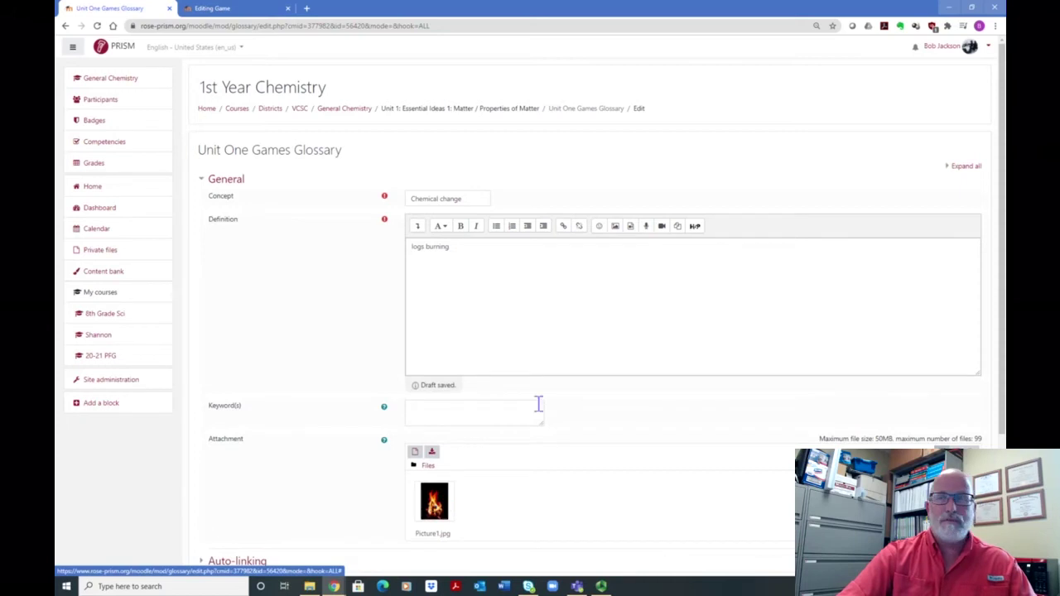
{"action": "scroll", "coordinate": [558, 396], "scroll_direction": "down", "scroll_amount": 2}
{"action": "scroll", "coordinate": [530, 339], "scroll_direction": "up", "scroll_amount": 2}
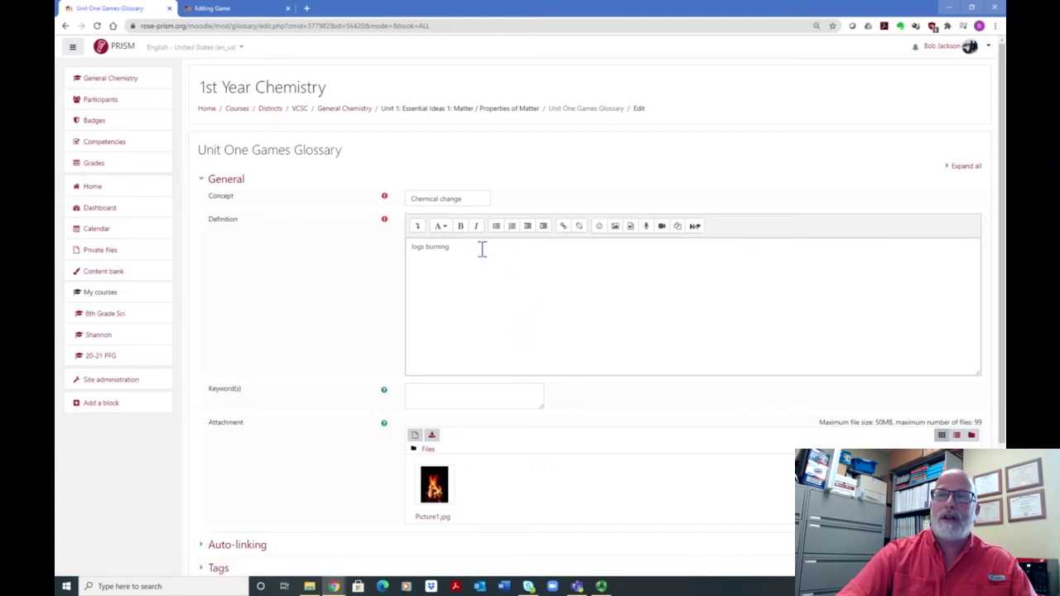
- Show the definition editor's additional tools, and start downloading the entry's attached files but cancel the save
{"action": "left_click", "coordinate": [416, 228]}
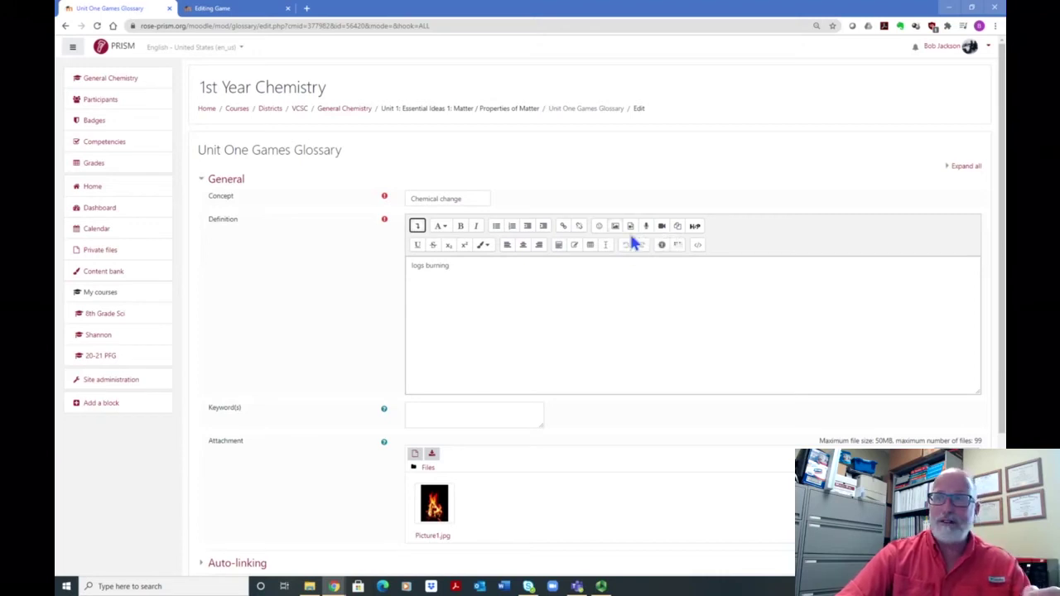
{"action": "scroll", "coordinate": [638, 244], "scroll_direction": "down", "scroll_amount": 3}
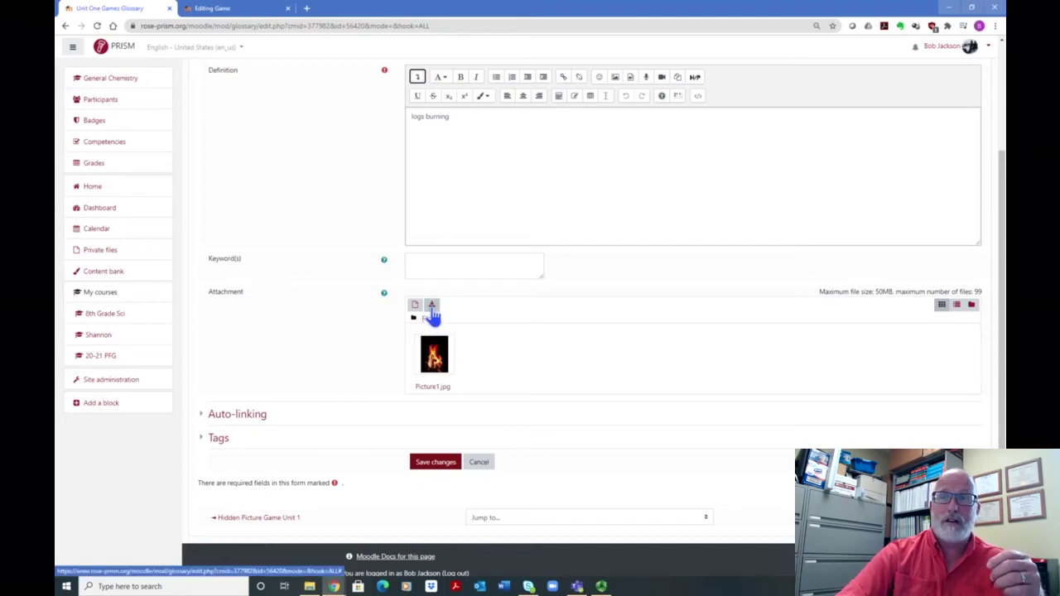
{"action": "left_click", "coordinate": [433, 308]}
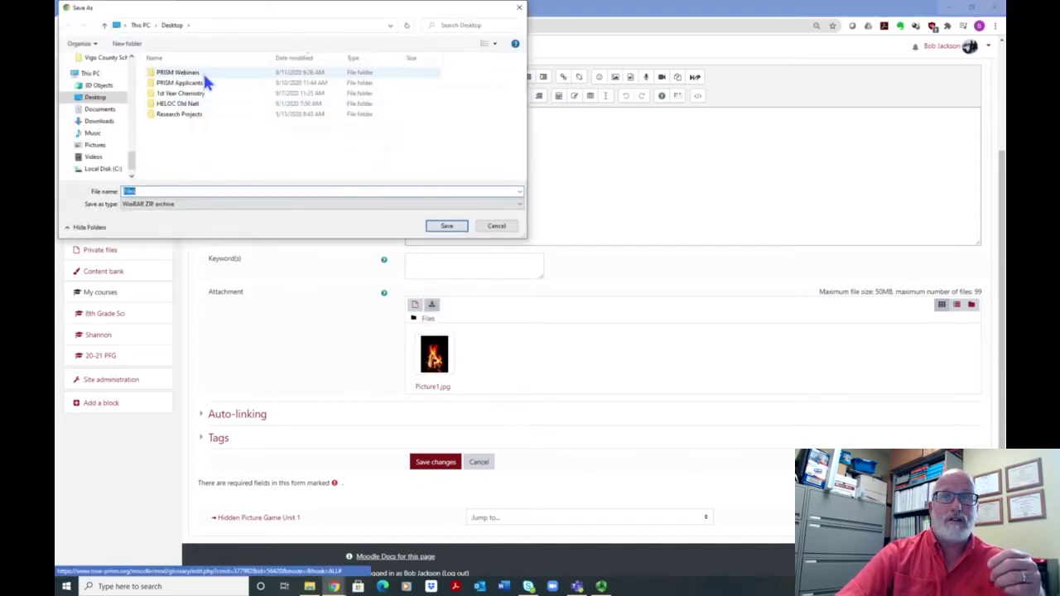
{"action": "left_click", "coordinate": [519, 9]}
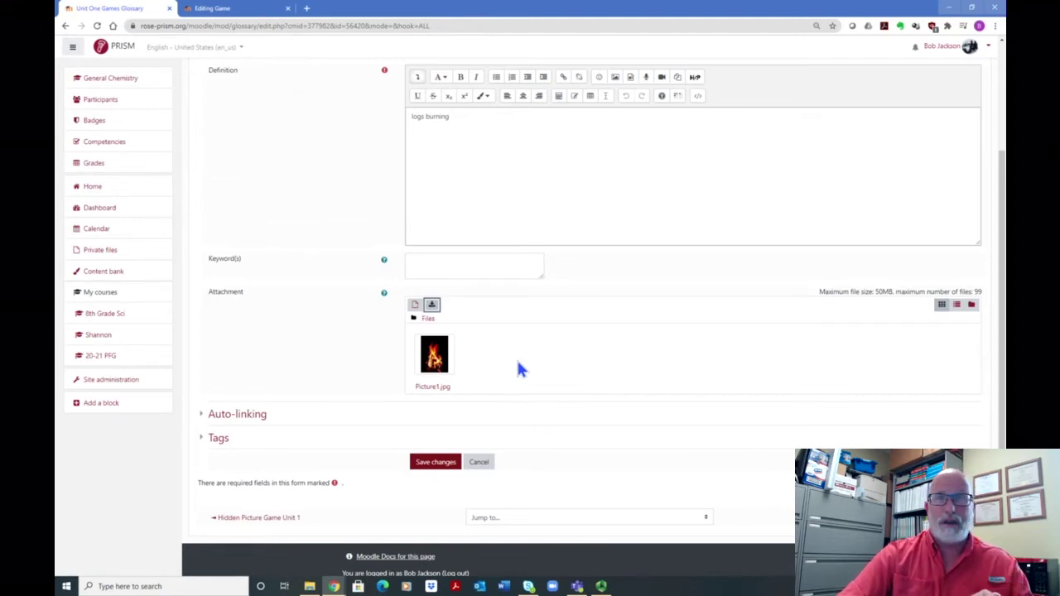
{"action": "scroll", "coordinate": [504, 303], "scroll_direction": "down", "scroll_amount": 1}
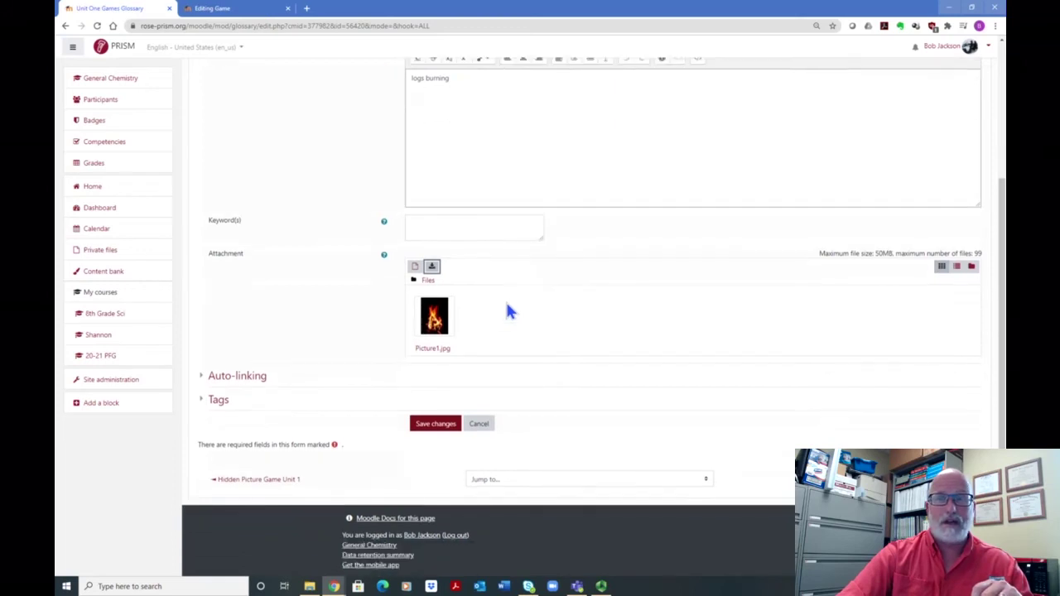
- Return to the game's settings in the other browser tab and view the glossary category choices without choosing one
{"action": "left_click", "coordinate": [232, 12]}
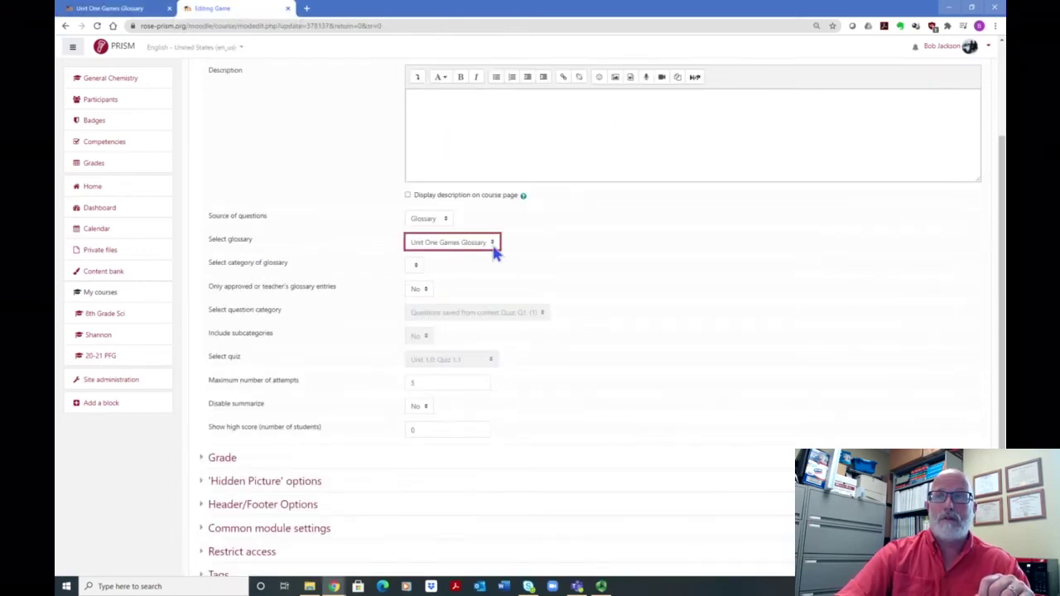
{"action": "left_click", "coordinate": [111, 10]}
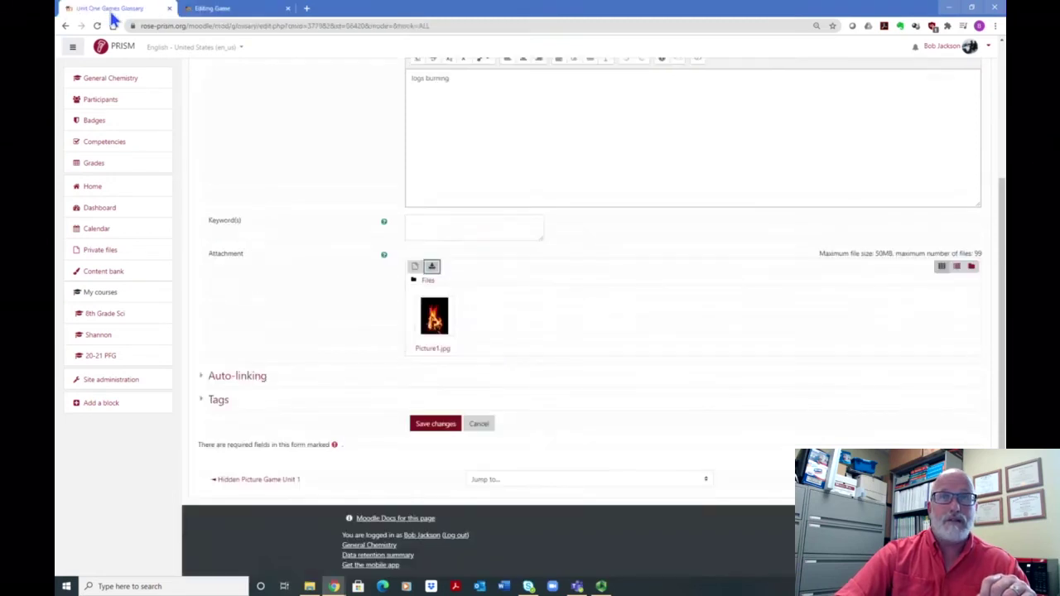
{"action": "left_click", "coordinate": [212, 8]}
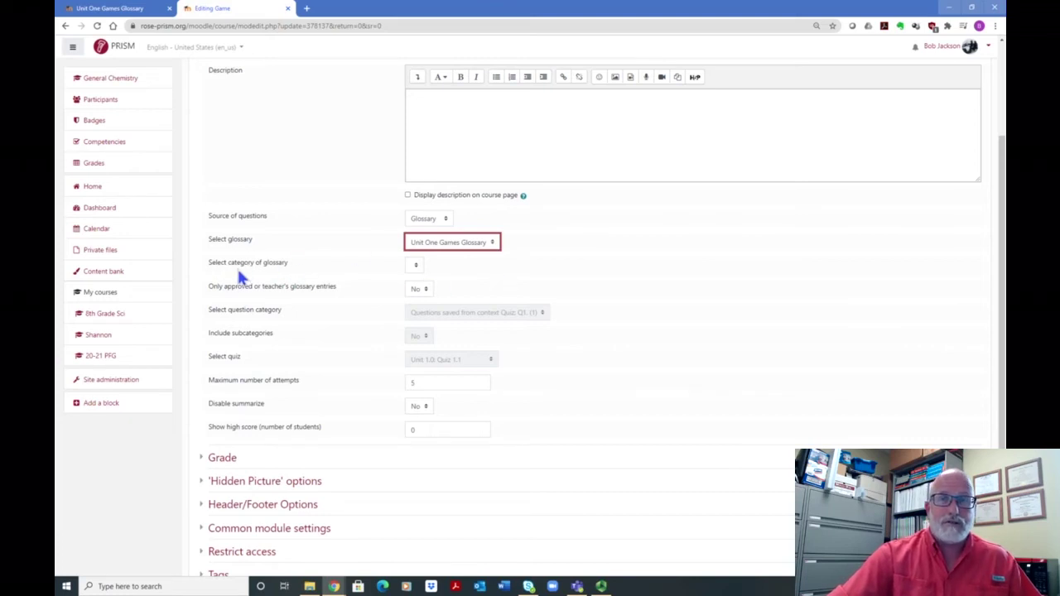
{"action": "left_click", "coordinate": [416, 267]}
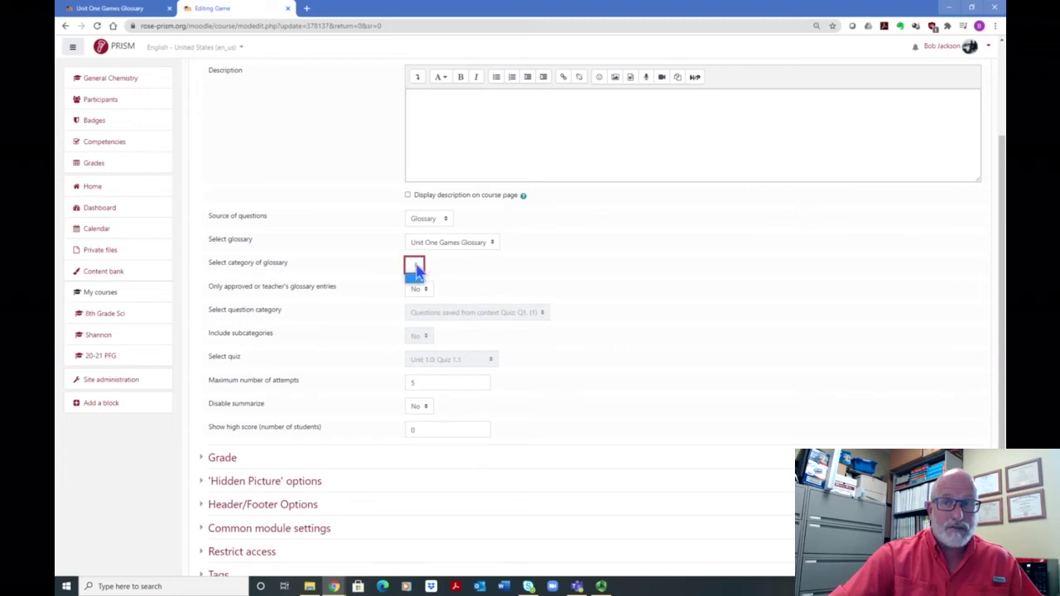
{"action": "left_click", "coordinate": [643, 265]}
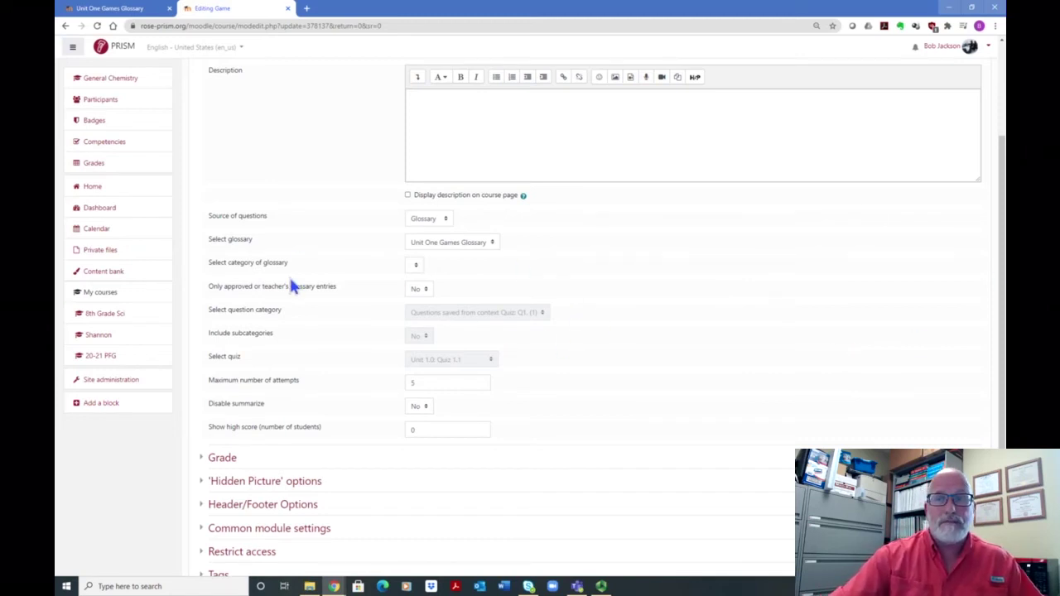
- Expand the game's Grade settings and view the grading method choices, keeping Highest grade
{"action": "scroll", "coordinate": [414, 277], "scroll_direction": "down", "scroll_amount": 2}
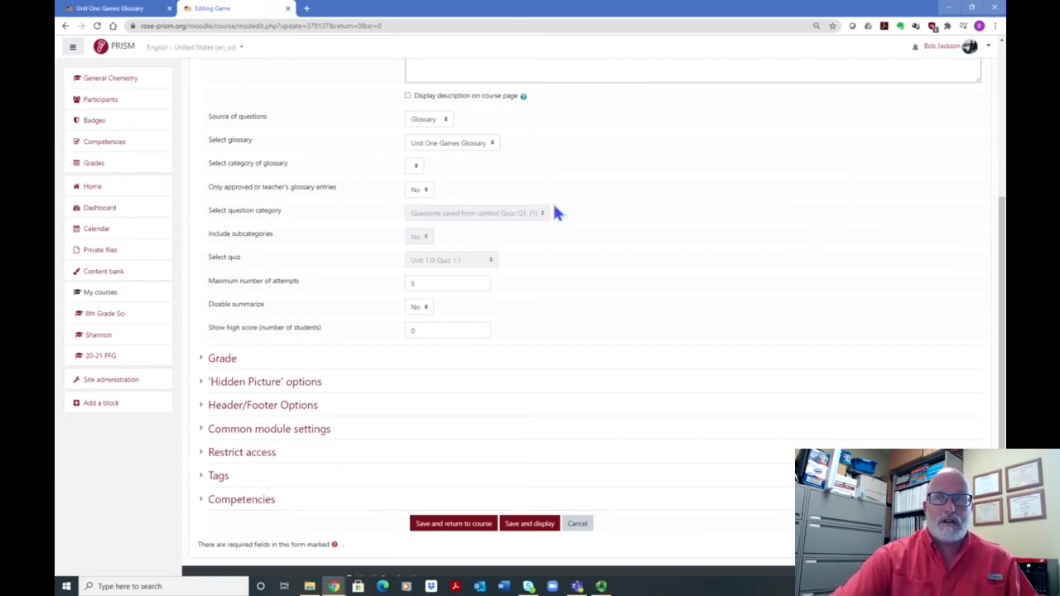
{"action": "scroll", "coordinate": [636, 227], "scroll_direction": "down", "scroll_amount": 1}
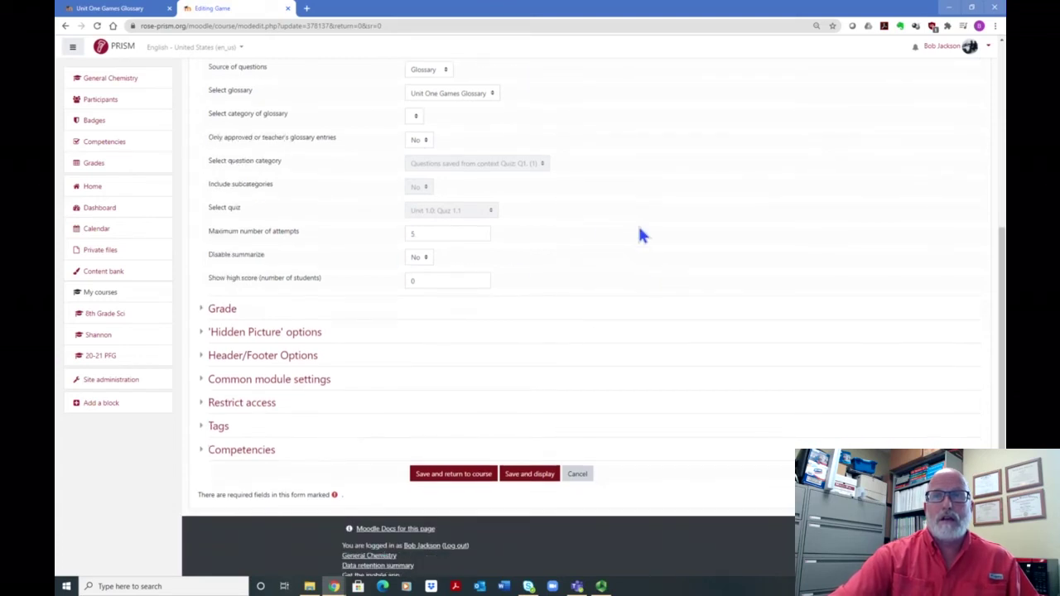
{"action": "scroll", "coordinate": [620, 230], "scroll_direction": "down", "scroll_amount": 1}
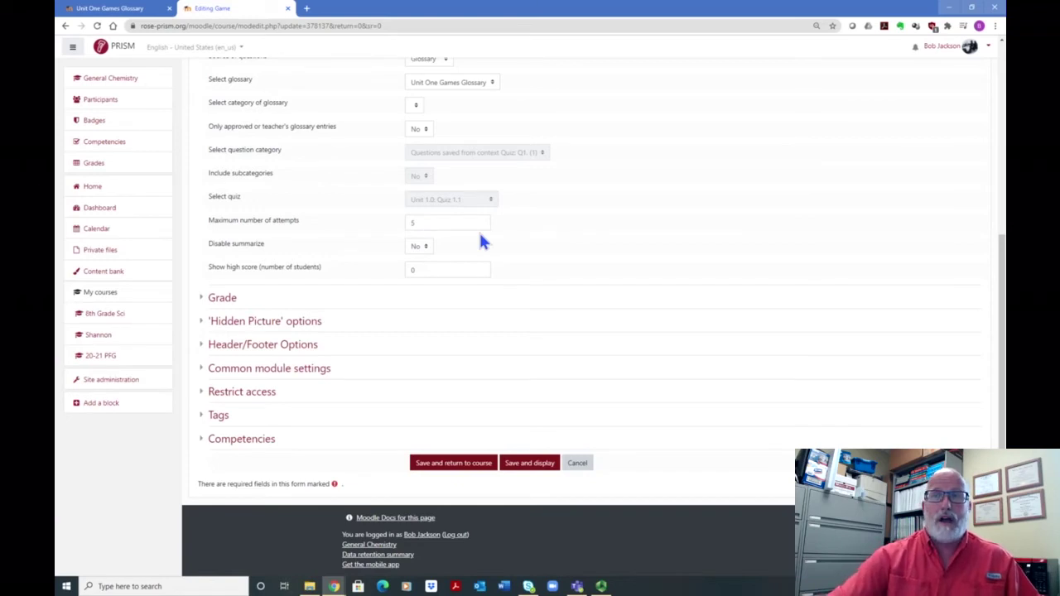
{"action": "left_click", "coordinate": [221, 298]}
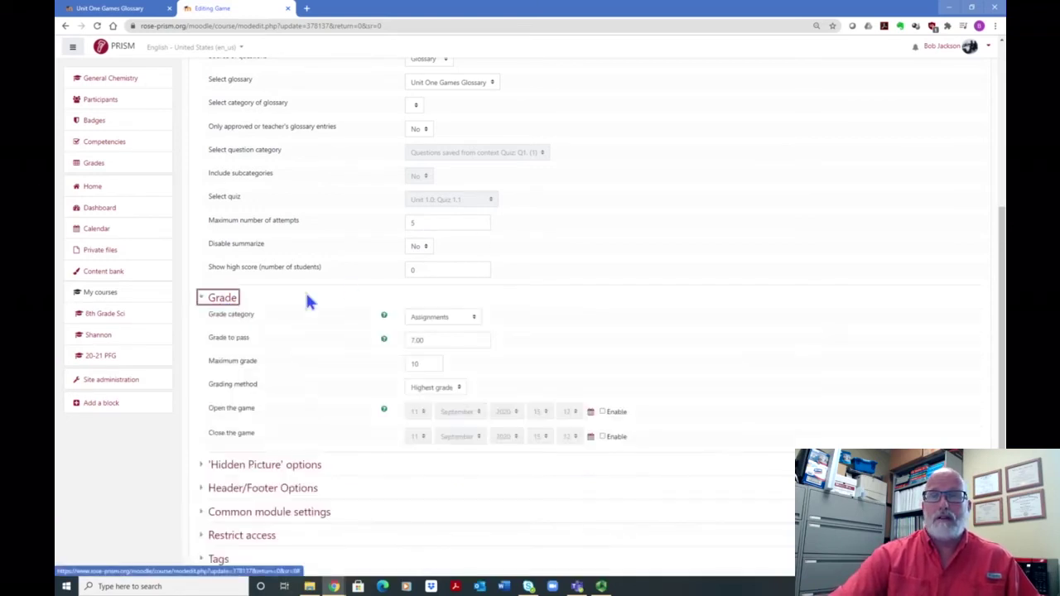
{"action": "scroll", "coordinate": [511, 277], "scroll_direction": "down", "scroll_amount": 2}
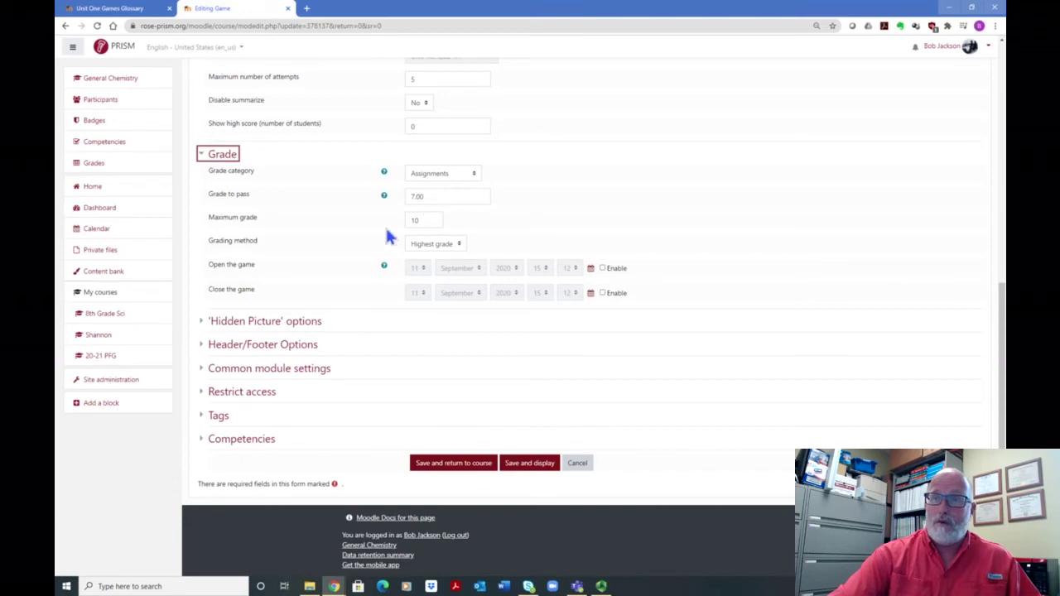
{"action": "left_click", "coordinate": [460, 245]}
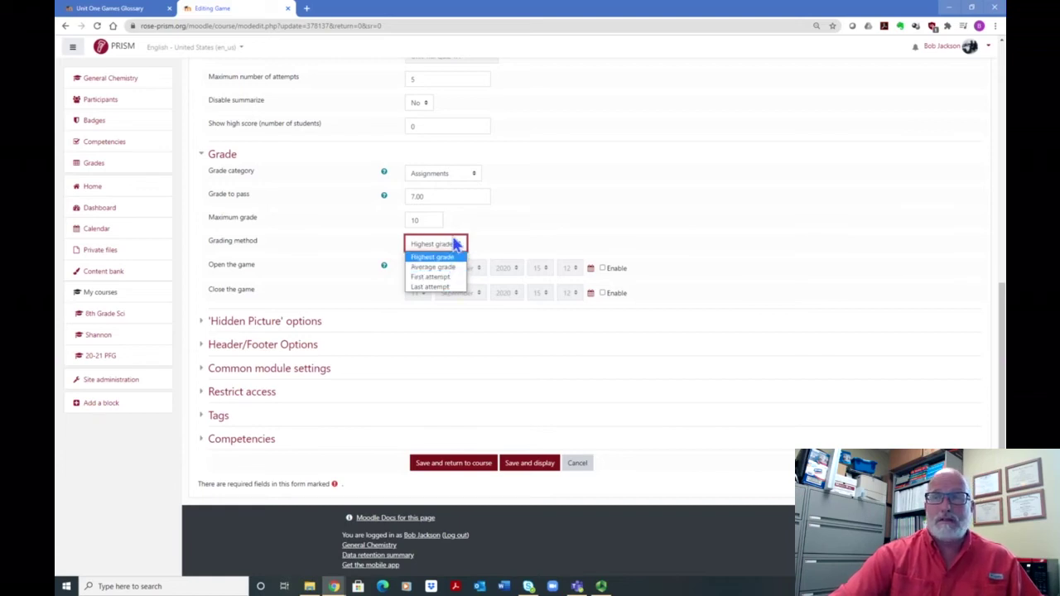
{"action": "left_click", "coordinate": [630, 161]}
- Expand the 'Hidden Picture' options and examine the cell counts, main question glossary and picture size settings
{"action": "left_click", "coordinate": [294, 324]}
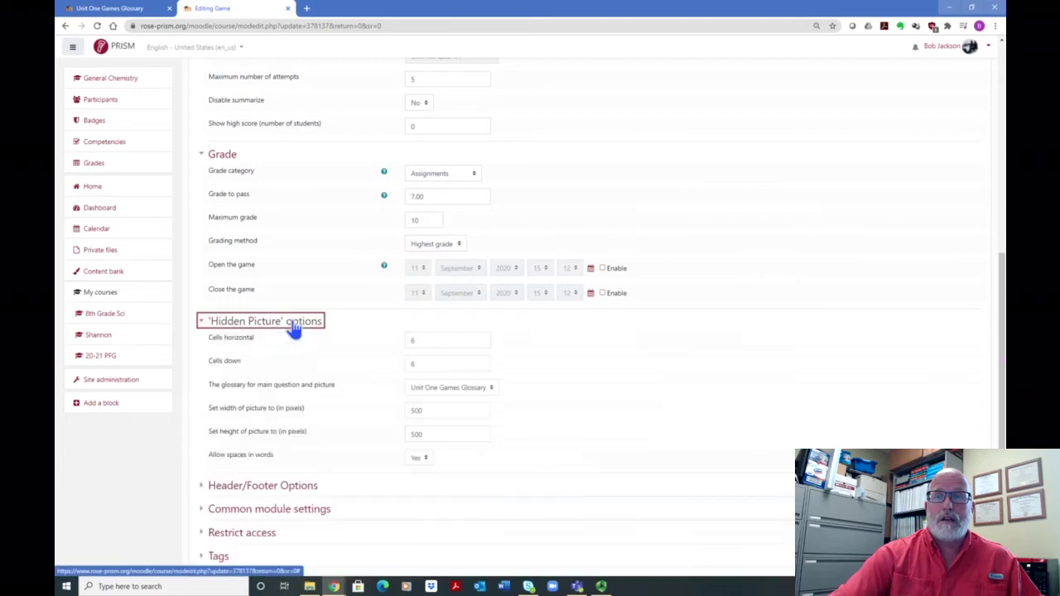
{"action": "scroll", "coordinate": [531, 299], "scroll_direction": "down", "scroll_amount": 2}
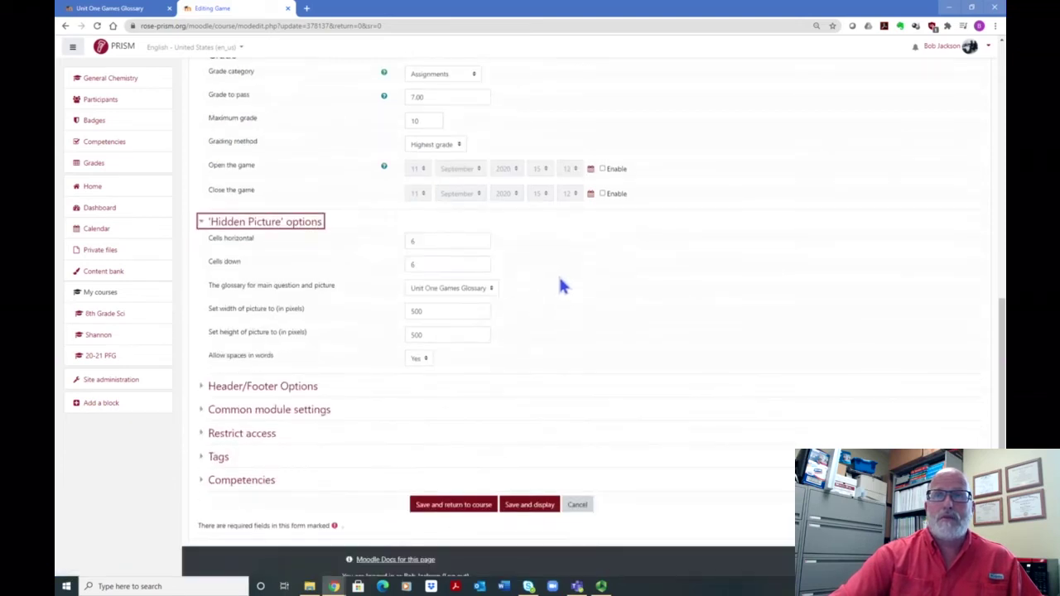
{"action": "scroll", "coordinate": [561, 284], "scroll_direction": "up", "scroll_amount": 2}
{"action": "scroll", "coordinate": [561, 284], "scroll_direction": "down", "scroll_amount": 2}
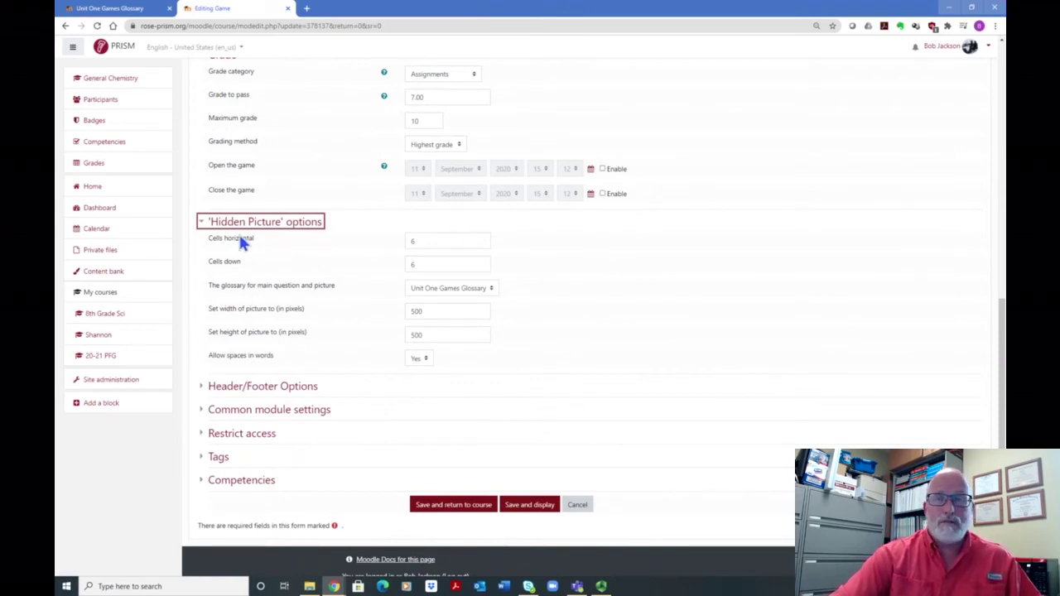
{"action": "left_click", "coordinate": [434, 242]}
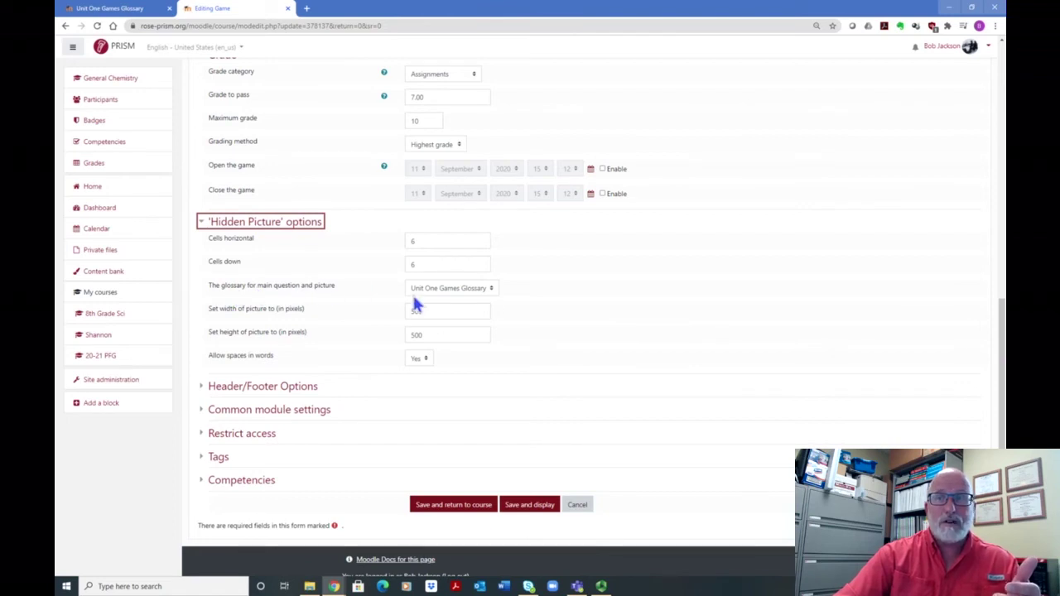
- View the glossary choices for the main question and picture, keeping Unit One Games Glossary, and switch Allow spaces in words to No and back to Yes
{"action": "left_click", "coordinate": [489, 292]}
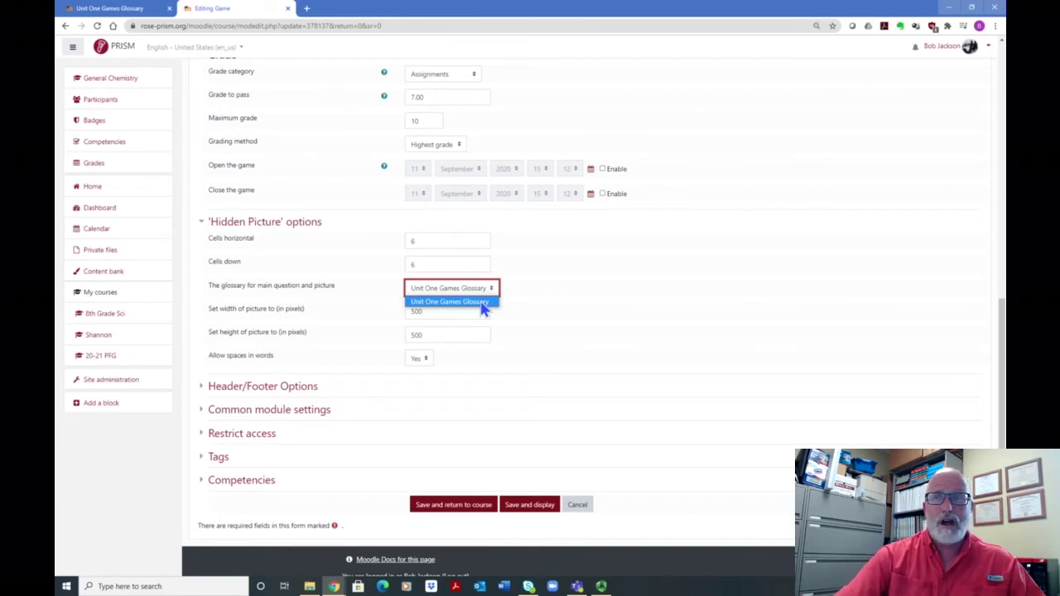
{"action": "left_click", "coordinate": [443, 290]}
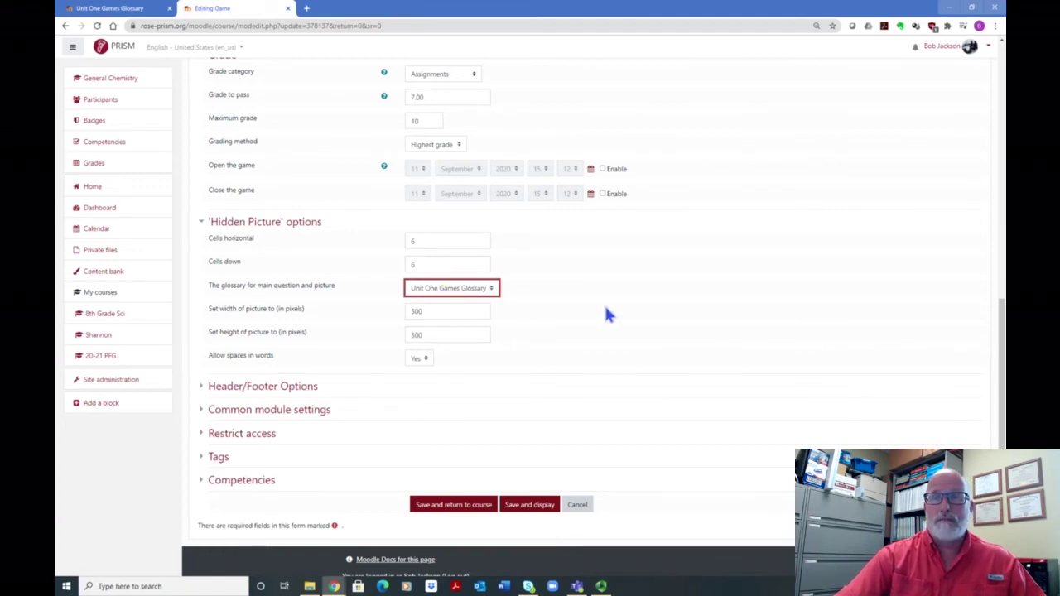
{"action": "scroll", "coordinate": [604, 306], "scroll_direction": "down", "scroll_amount": 1}
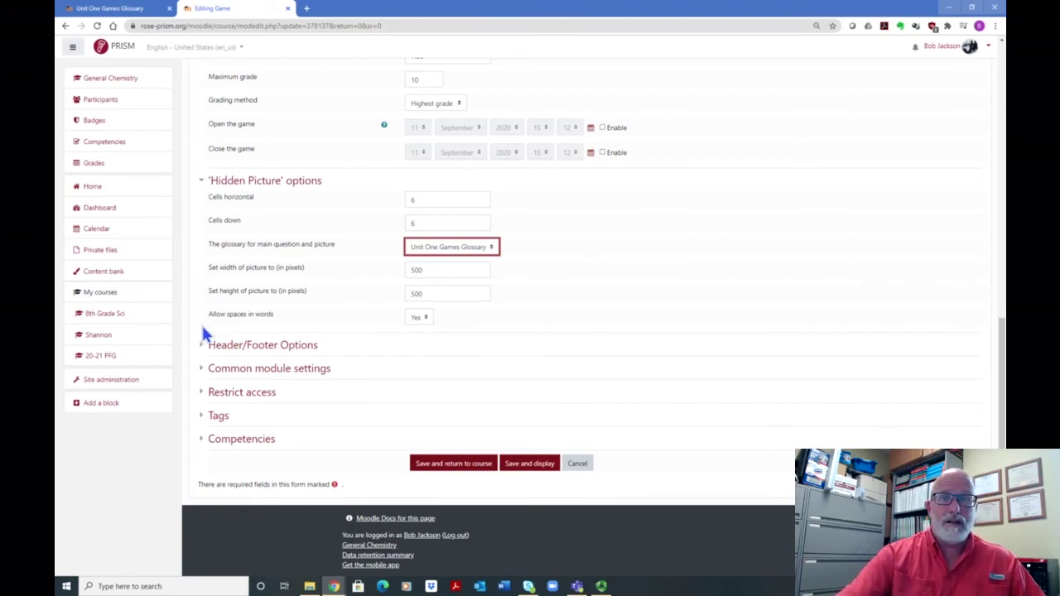
{"action": "left_click", "coordinate": [421, 318]}
{"action": "left_click", "coordinate": [421, 331]}
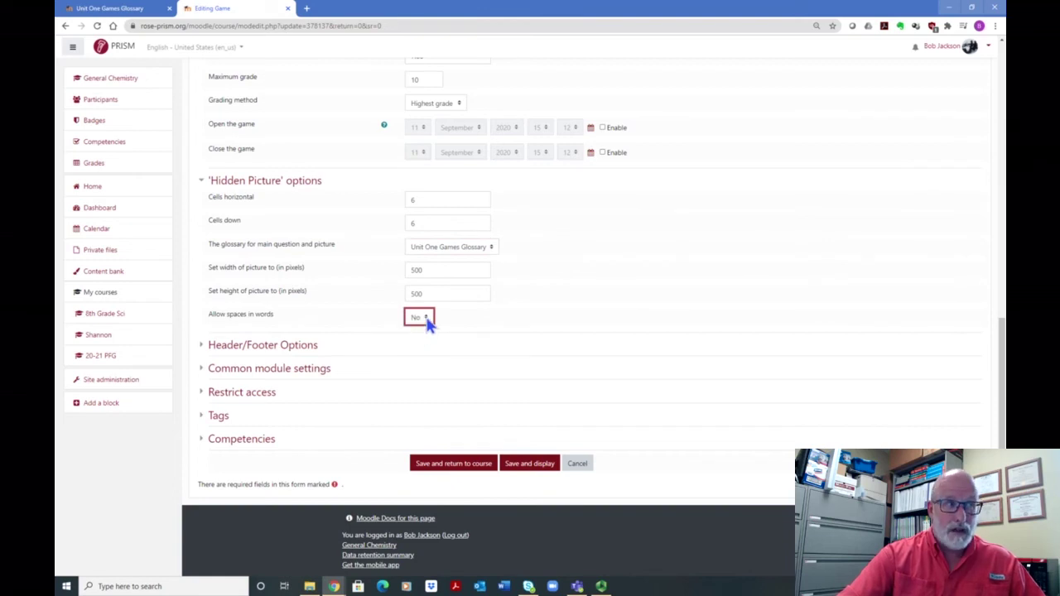
{"action": "left_click", "coordinate": [427, 321]}
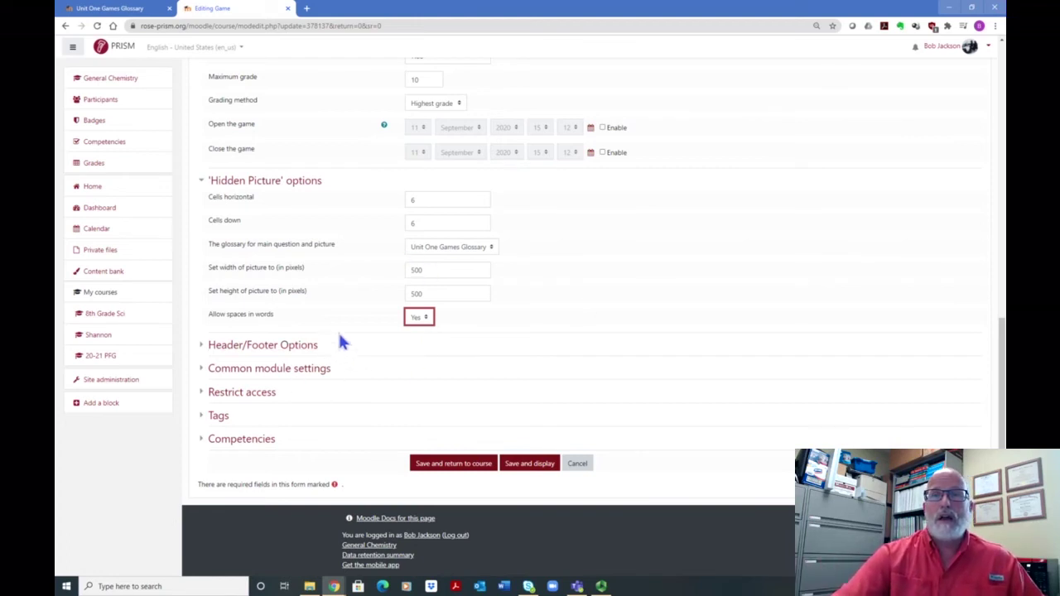
- Expand Common module settings and Header/Footer Options, and examine the availability, group mode and page text settings
{"action": "left_click", "coordinate": [313, 373]}
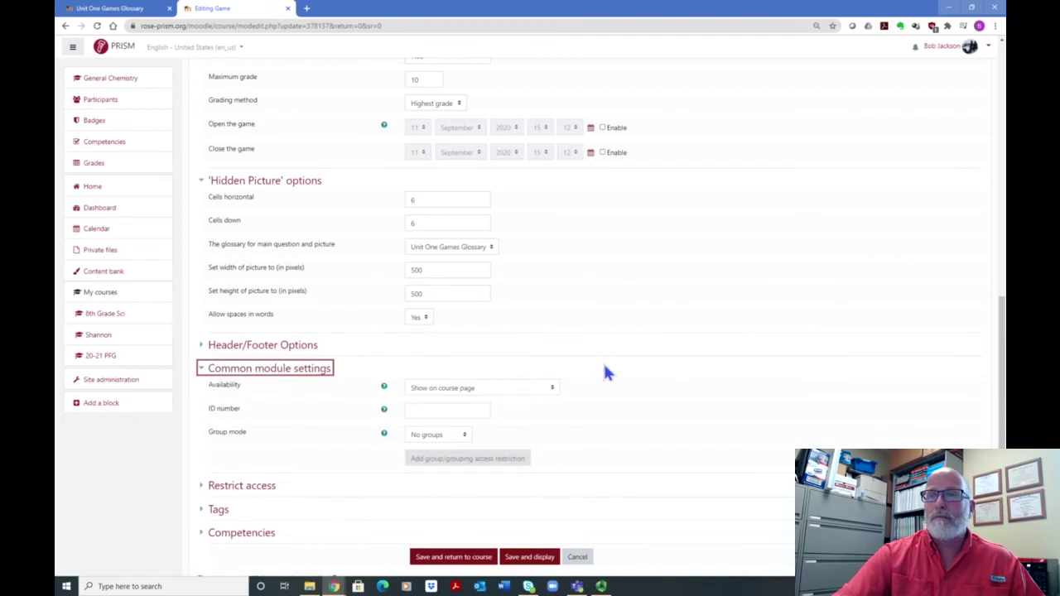
{"action": "scroll", "coordinate": [608, 372], "scroll_direction": "down", "scroll_amount": 1}
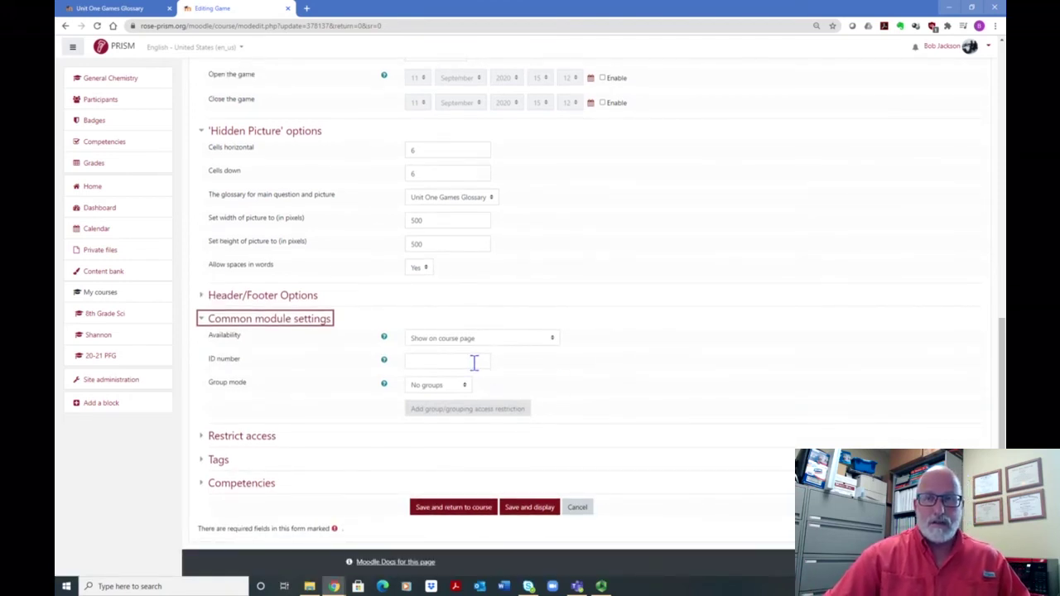
{"action": "left_click", "coordinate": [275, 296]}
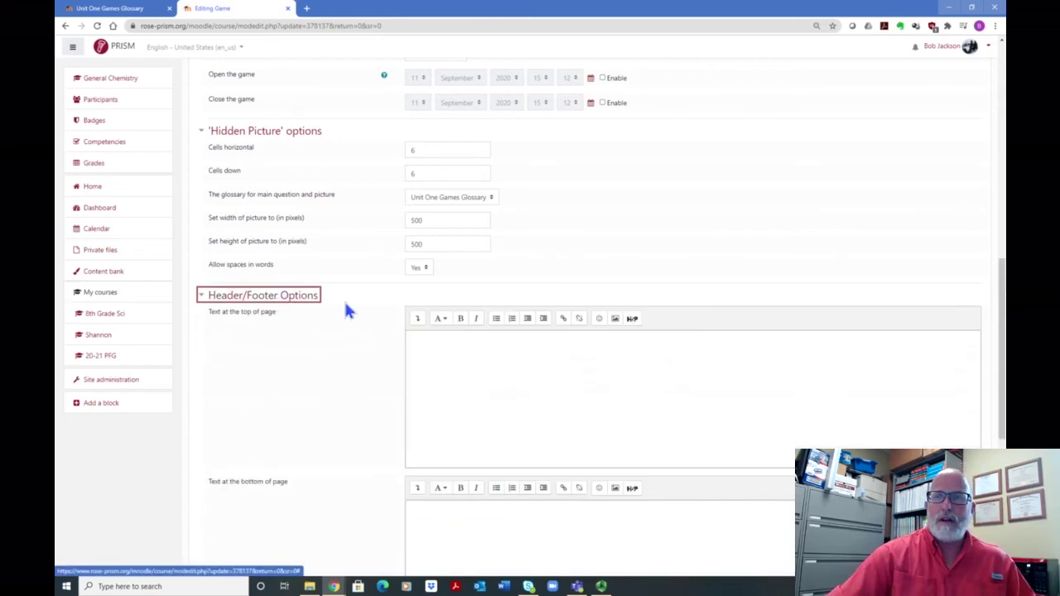
{"action": "scroll", "coordinate": [469, 348], "scroll_direction": "down", "scroll_amount": 2}
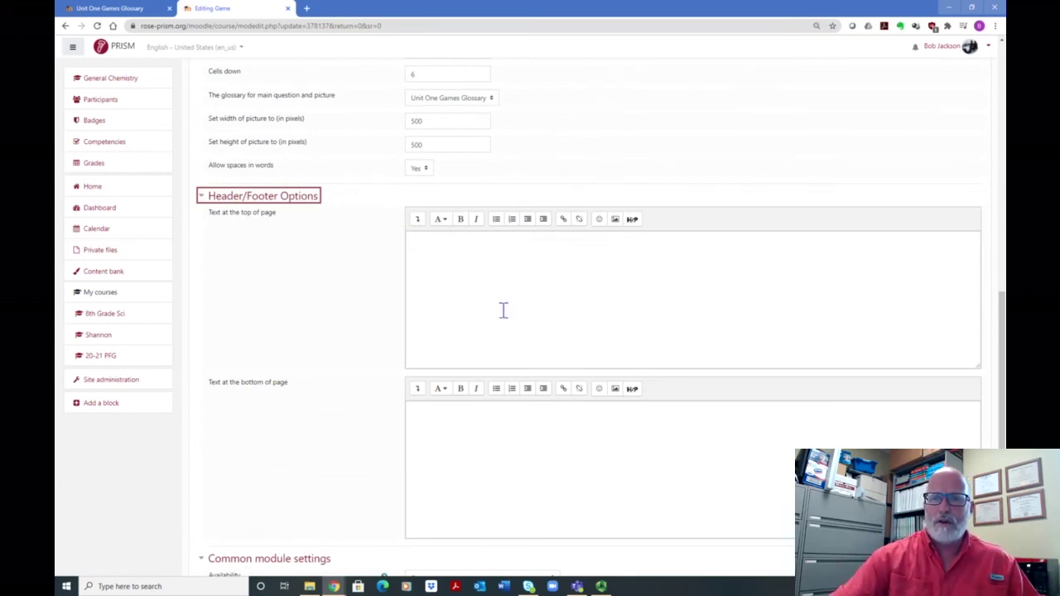
{"action": "scroll", "coordinate": [502, 310], "scroll_direction": "down", "scroll_amount": 3}
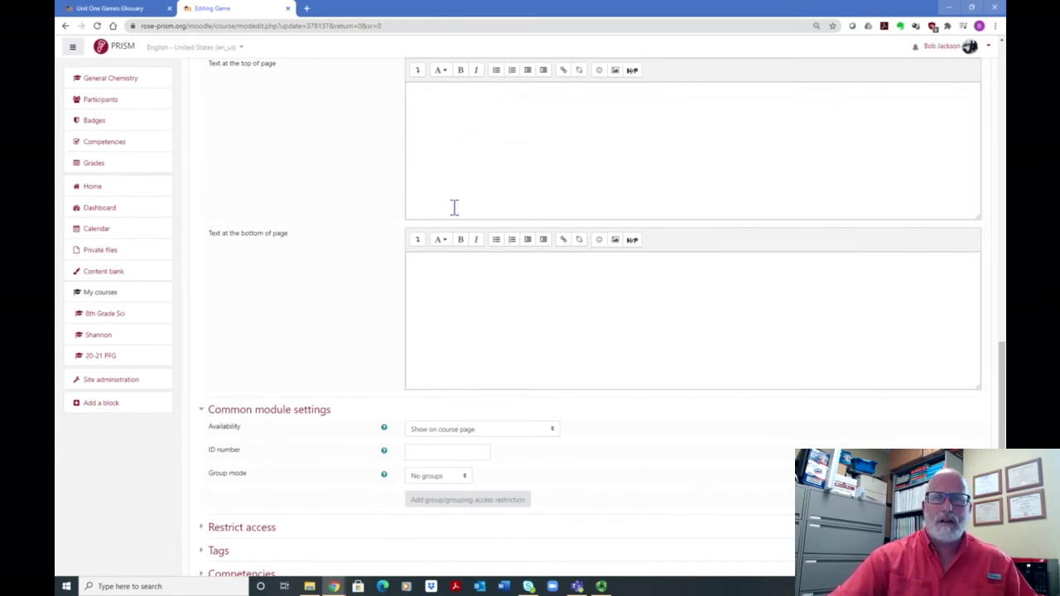
{"action": "scroll", "coordinate": [322, 225], "scroll_direction": "down", "scroll_amount": 2}
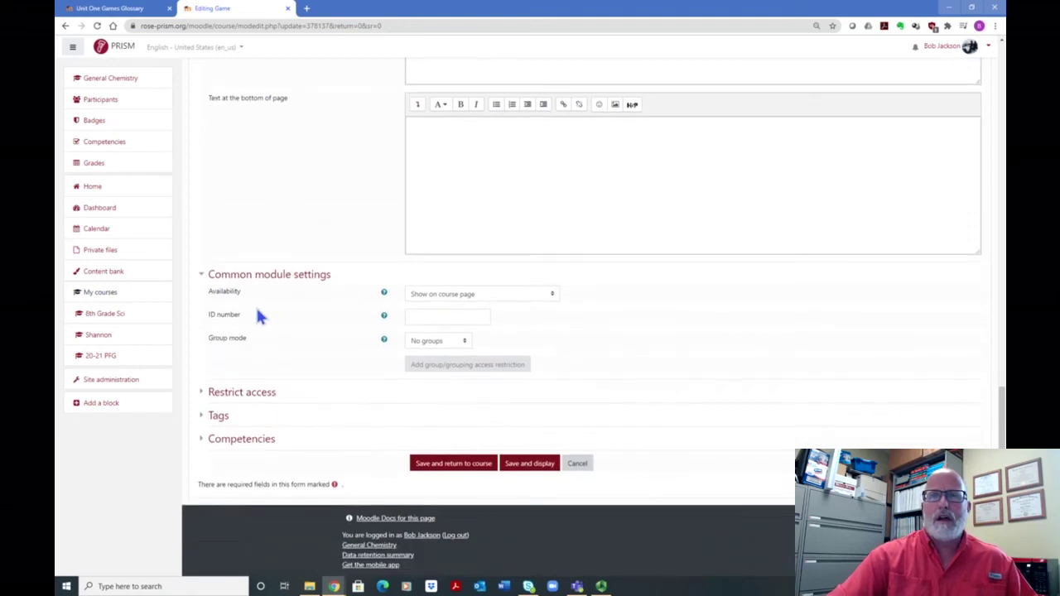
- Expand Restrict access, add a Grade restriction and view its grade item choices without choosing one
{"action": "left_click", "coordinate": [253, 393]}
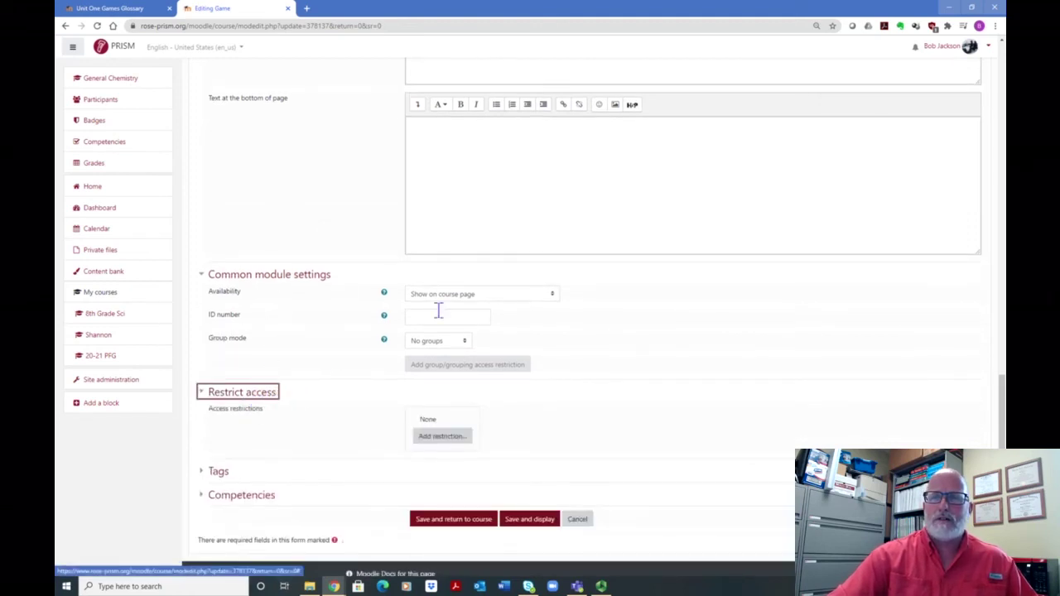
{"action": "scroll", "coordinate": [439, 310], "scroll_direction": "down", "scroll_amount": 1}
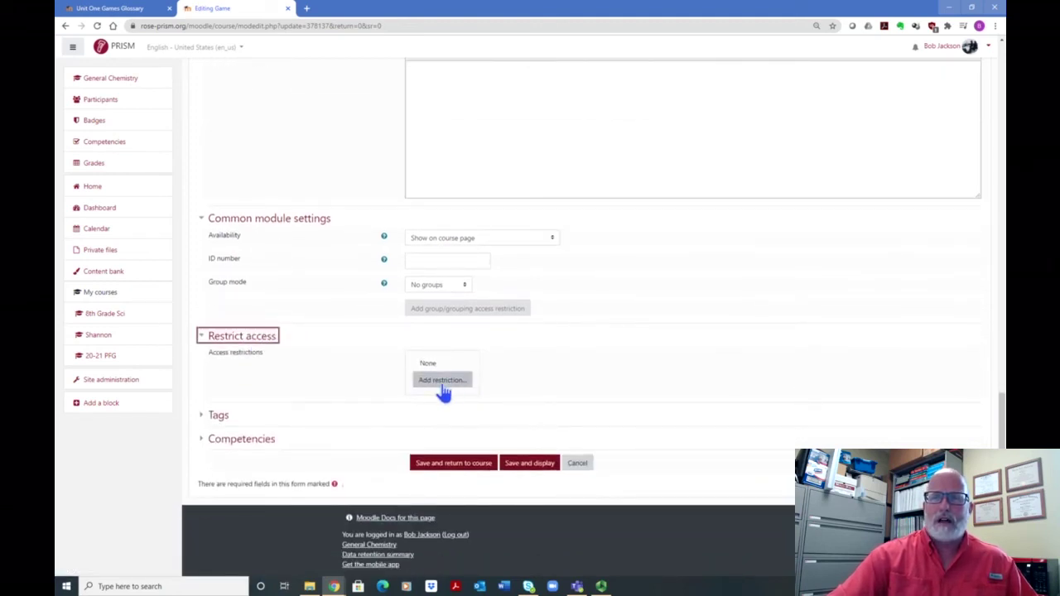
{"action": "left_click", "coordinate": [443, 382]}
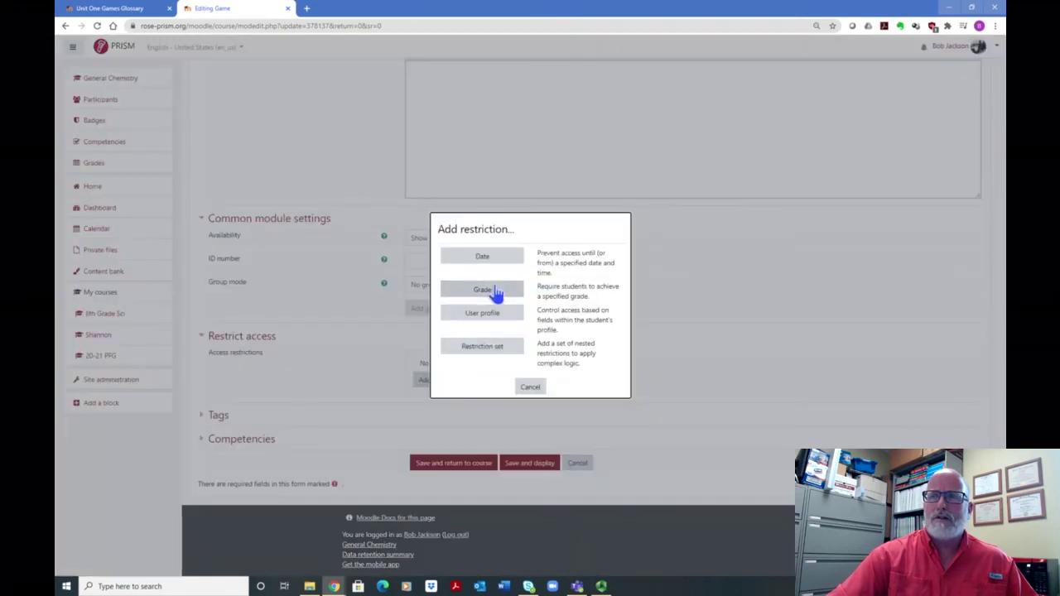
{"action": "left_click", "coordinate": [495, 291]}
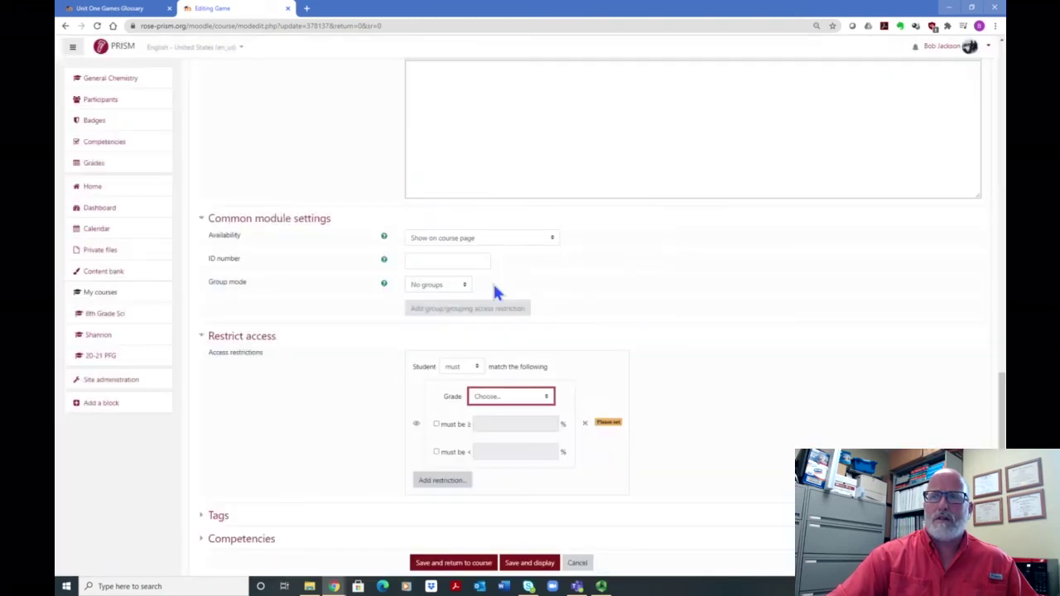
{"action": "left_click", "coordinate": [547, 398]}
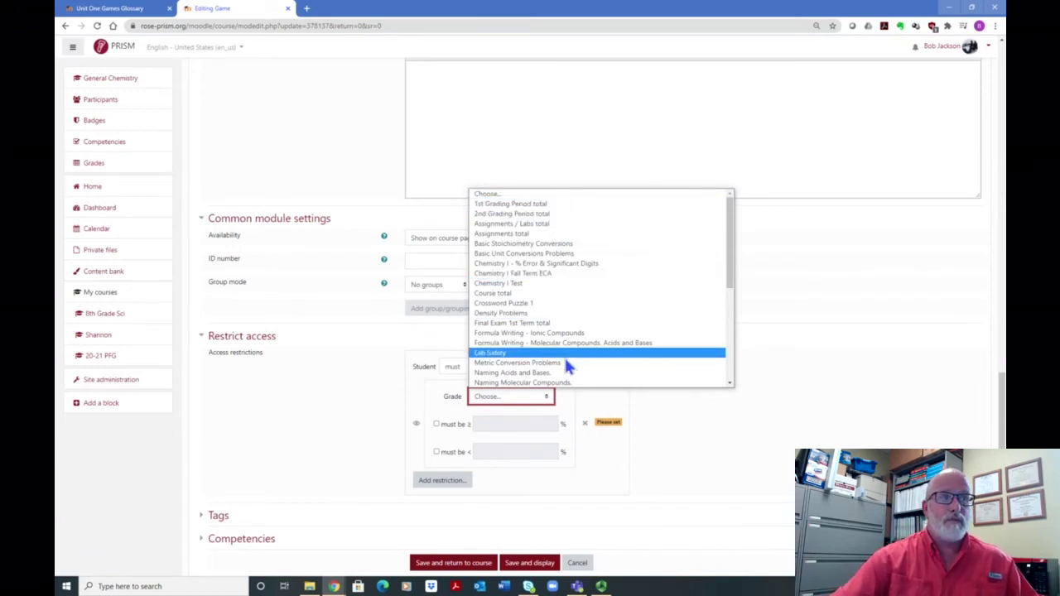
{"action": "left_click", "coordinate": [917, 335]}
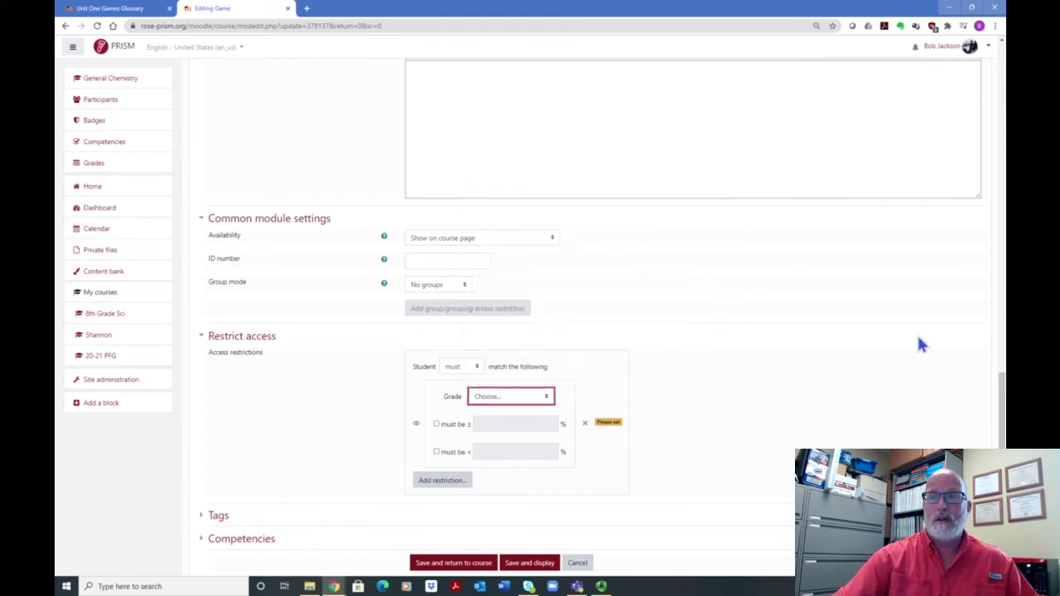
- Try to save the game and return to the course with the grade condition left unset
{"action": "scroll", "coordinate": [835, 315], "scroll_direction": "down", "scroll_amount": 3}
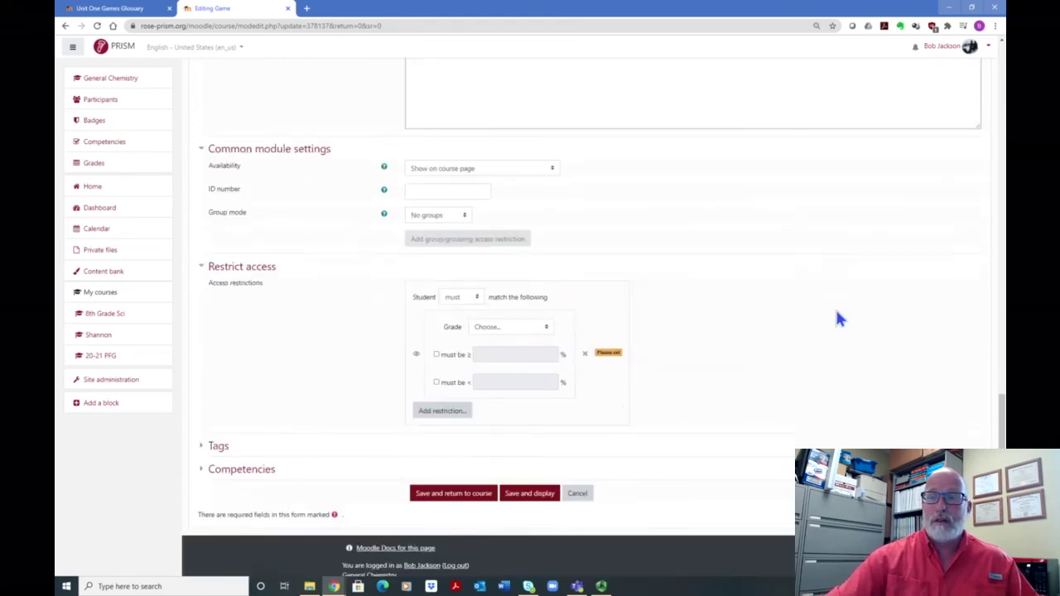
{"action": "left_click", "coordinate": [452, 464]}
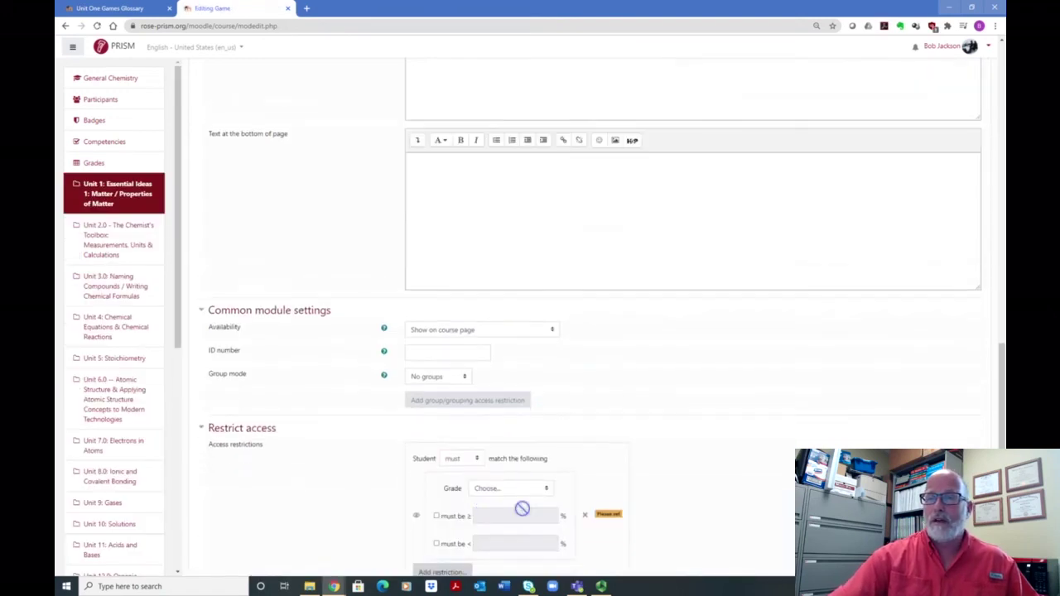
{"action": "scroll", "coordinate": [629, 425], "scroll_direction": "down", "scroll_amount": 3}
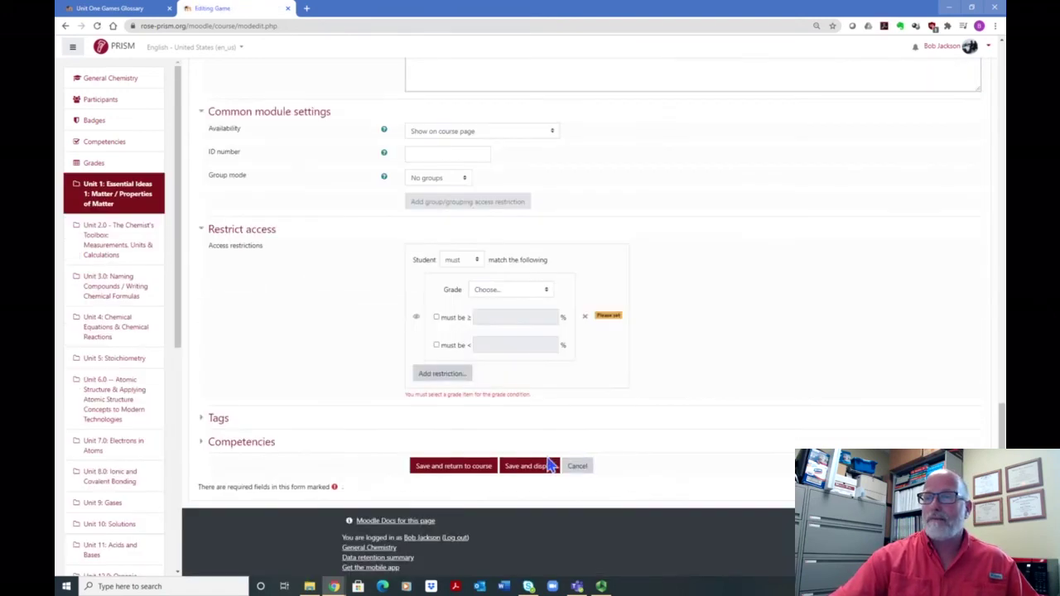
{"action": "left_click", "coordinate": [471, 466]}
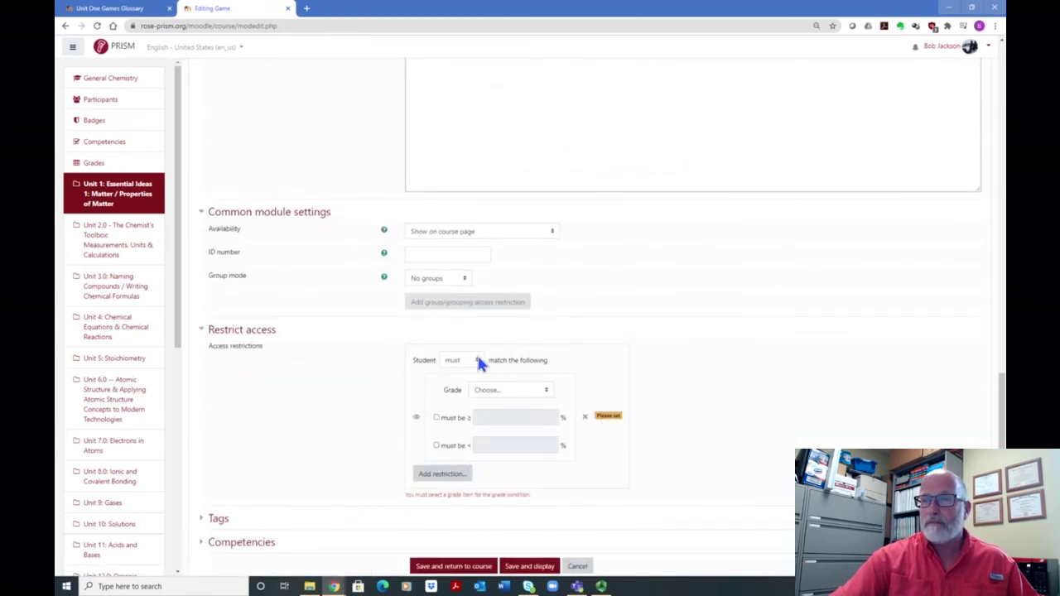
- Keep the match condition at must, remove the unset grade restriction, and save the game with a return to the course
{"action": "left_click", "coordinate": [477, 361]}
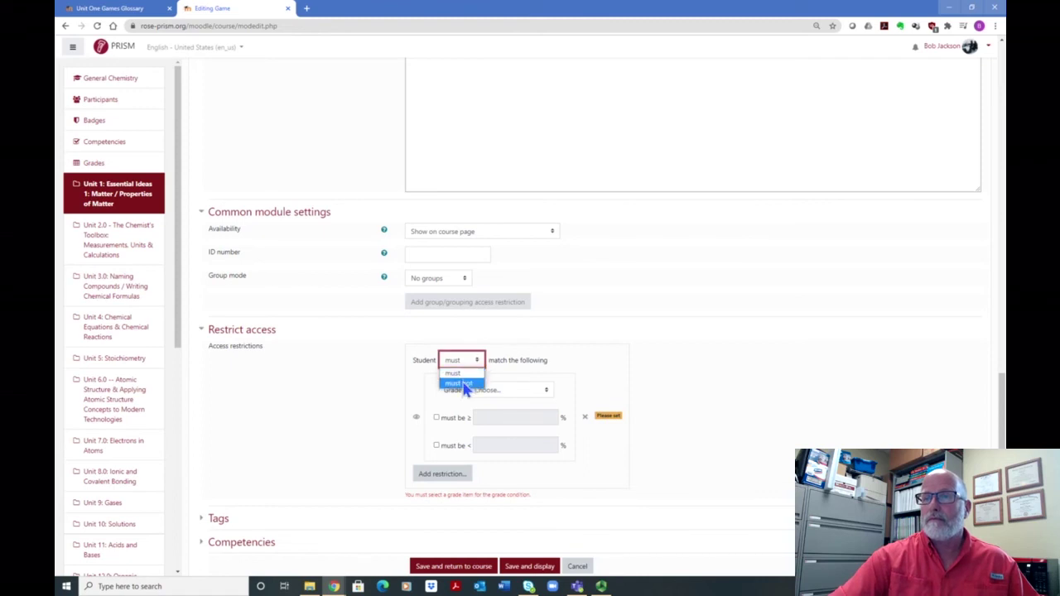
{"action": "left_click", "coordinate": [461, 374]}
{"action": "scroll", "coordinate": [466, 381], "scroll_direction": "down", "scroll_amount": 1}
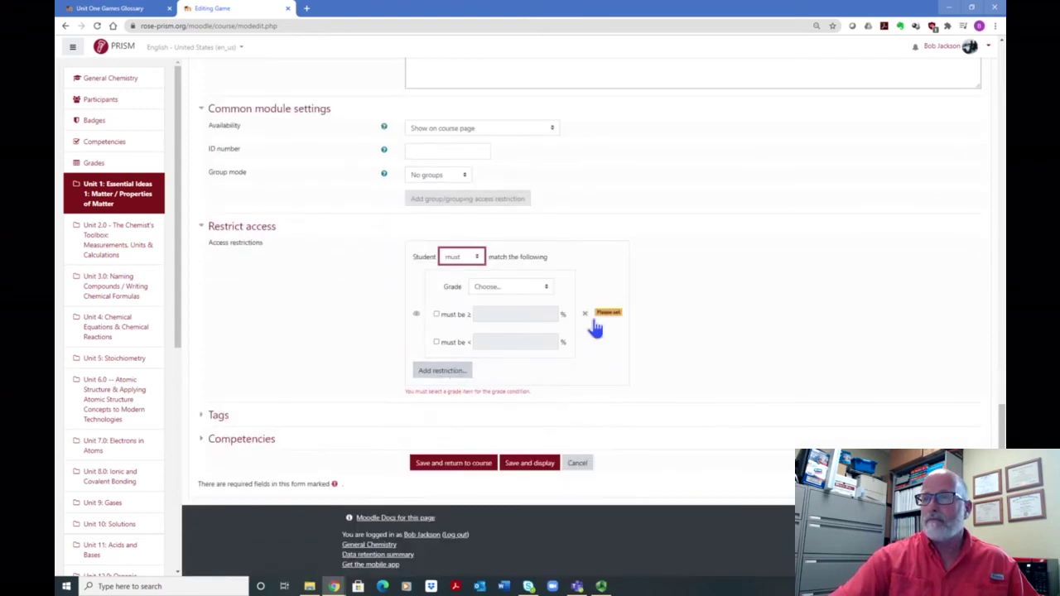
{"action": "left_click", "coordinate": [585, 314]}
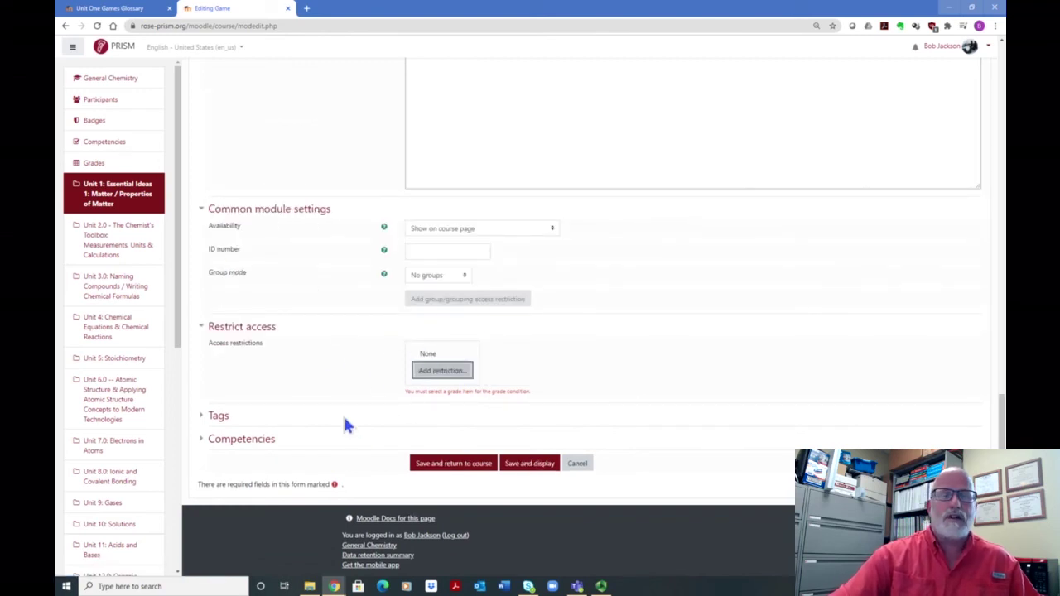
{"action": "left_click", "coordinate": [452, 465]}
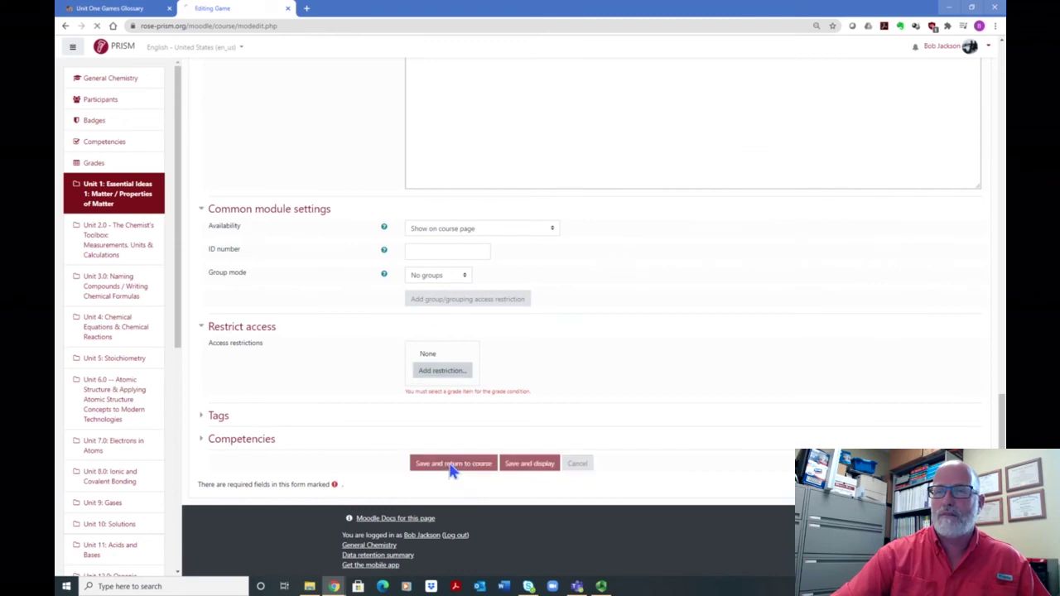
- Open Hidden Picture Game Unit 1 under Games for Review, continue the previous attempt and examine its main question and covered picture
{"action": "scroll", "coordinate": [500, 290], "scroll_direction": "down", "scroll_amount": 5}
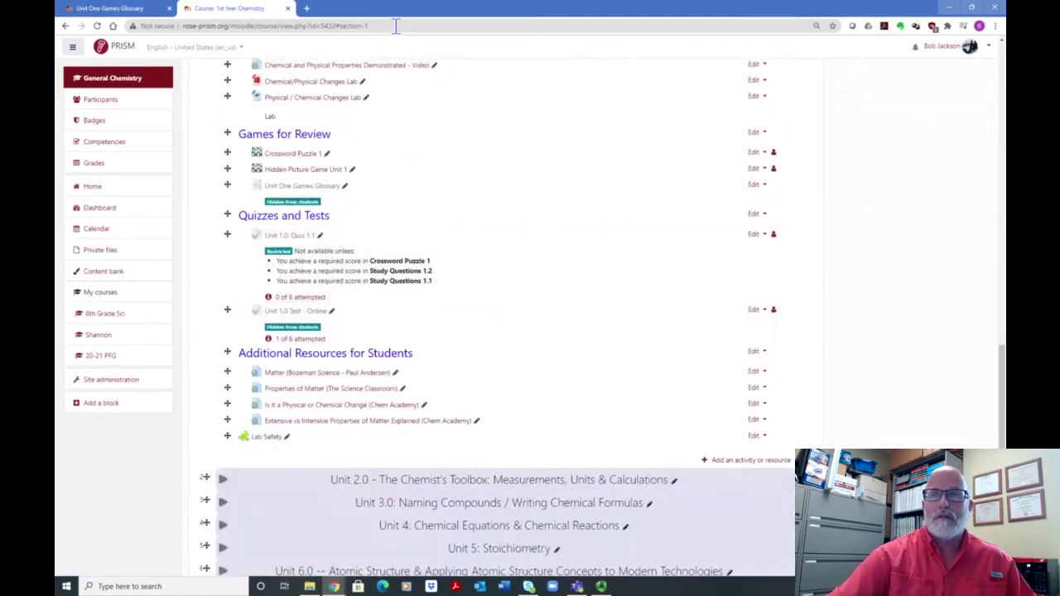
{"action": "left_click", "coordinate": [291, 171]}
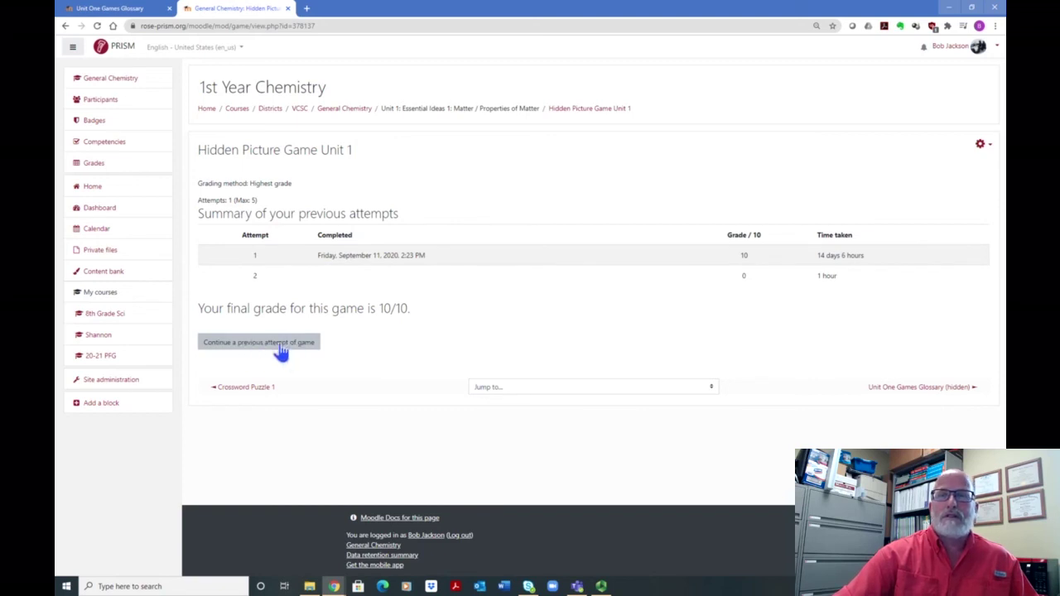
{"action": "left_click", "coordinate": [280, 346]}
{"action": "scroll", "coordinate": [315, 314], "scroll_direction": "down", "scroll_amount": 2}
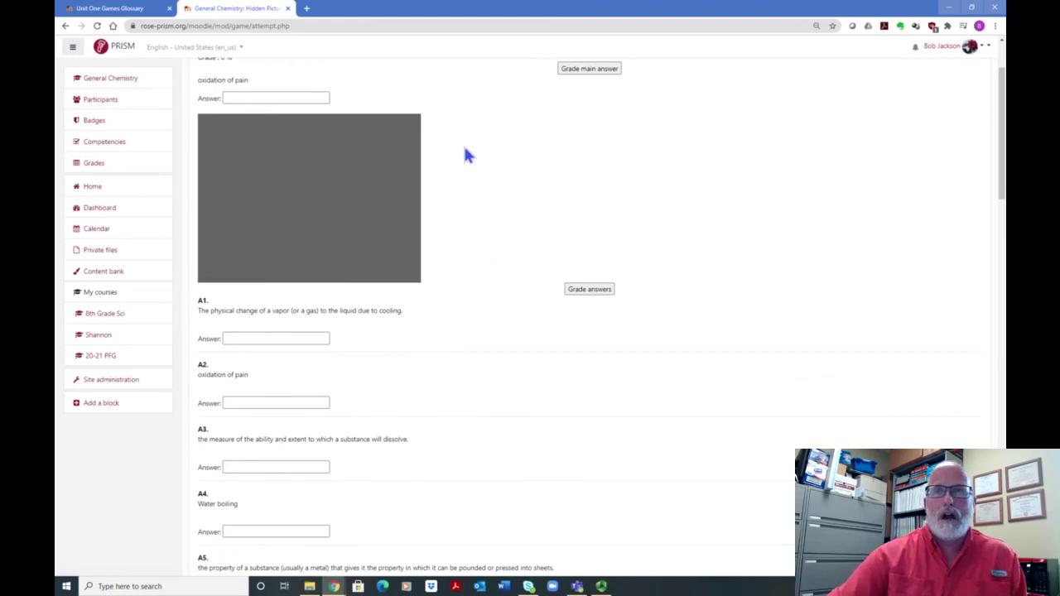
{"action": "scroll", "coordinate": [447, 178], "scroll_direction": "up", "scroll_amount": 2}
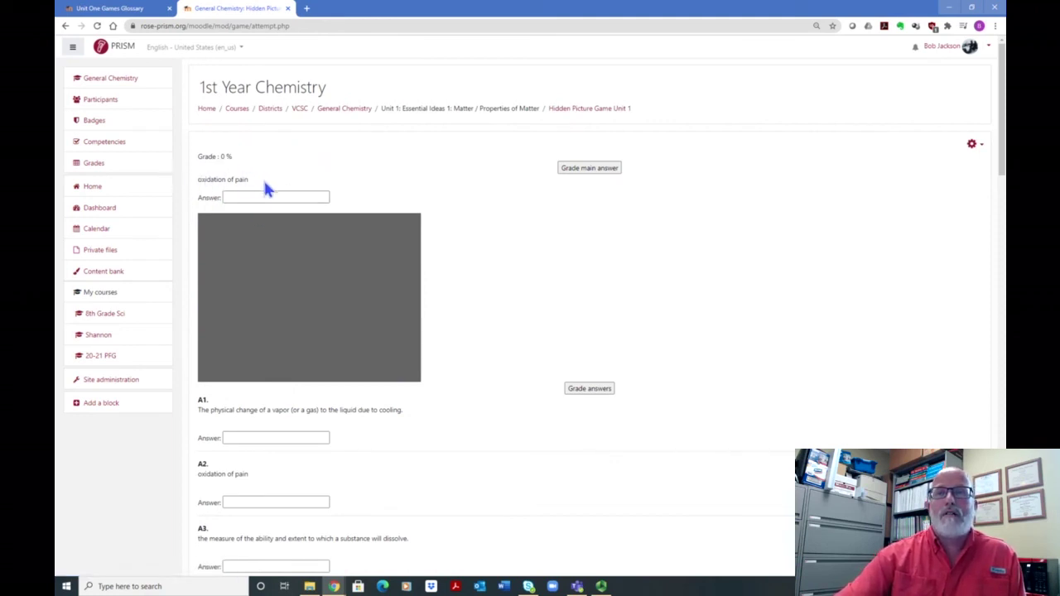
{"action": "scroll", "coordinate": [288, 195], "scroll_direction": "down", "scroll_amount": 1}
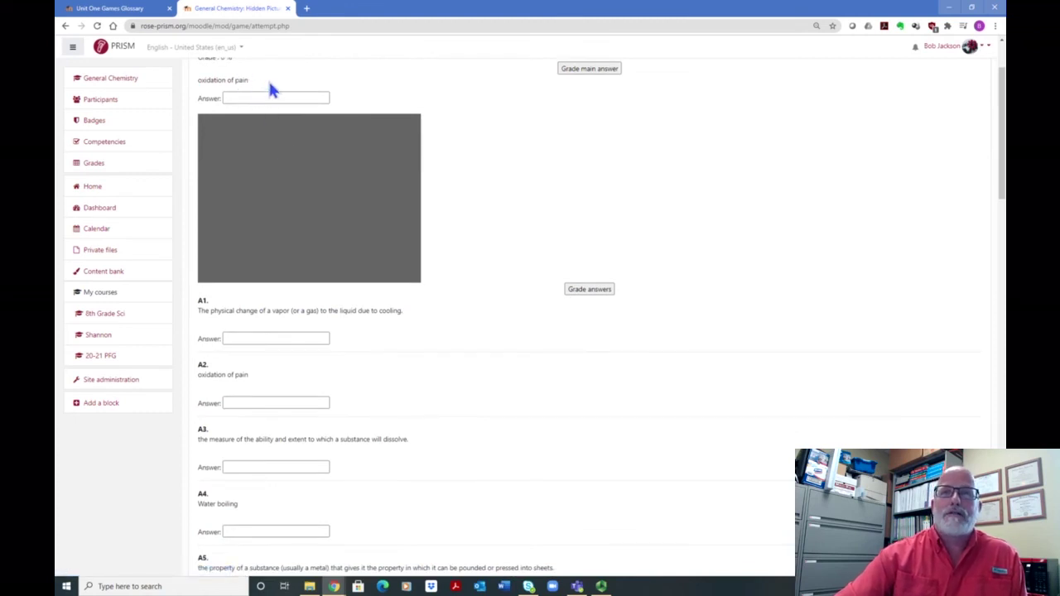
{"action": "scroll", "coordinate": [273, 89], "scroll_direction": "up", "scroll_amount": 1}
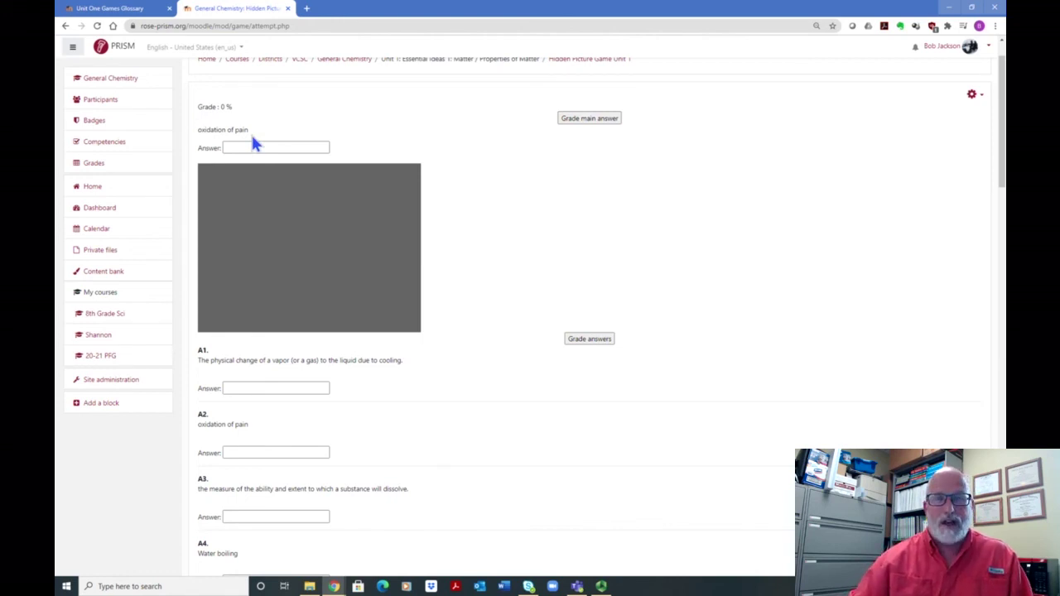
- Answer question A1 about vapor changing to liquid with "Condensation" and grade the answers
{"action": "scroll", "coordinate": [281, 248], "scroll_direction": "down", "scroll_amount": 2}
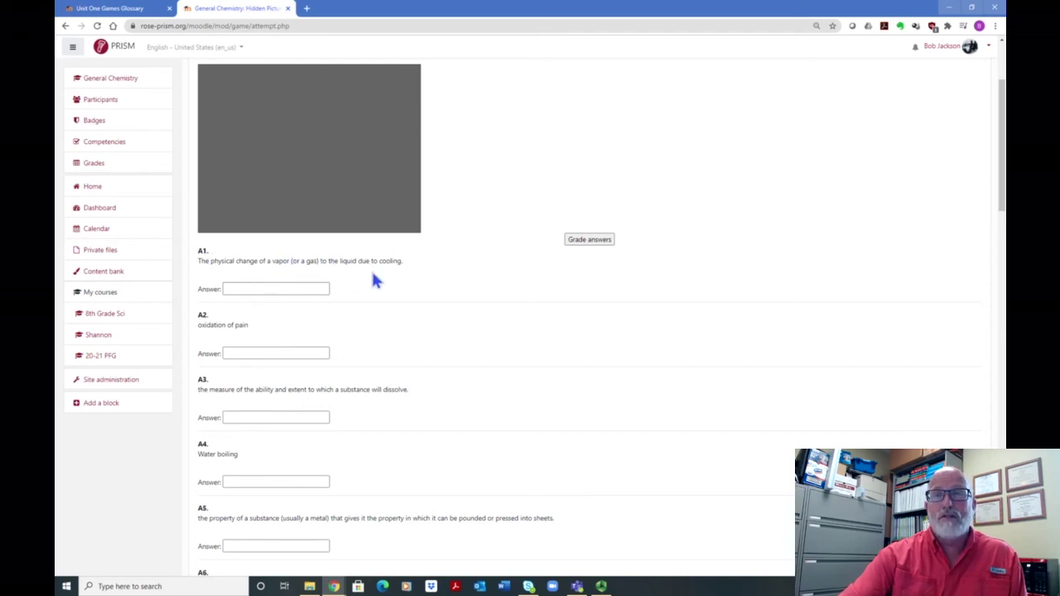
{"action": "left_click", "coordinate": [260, 285]}
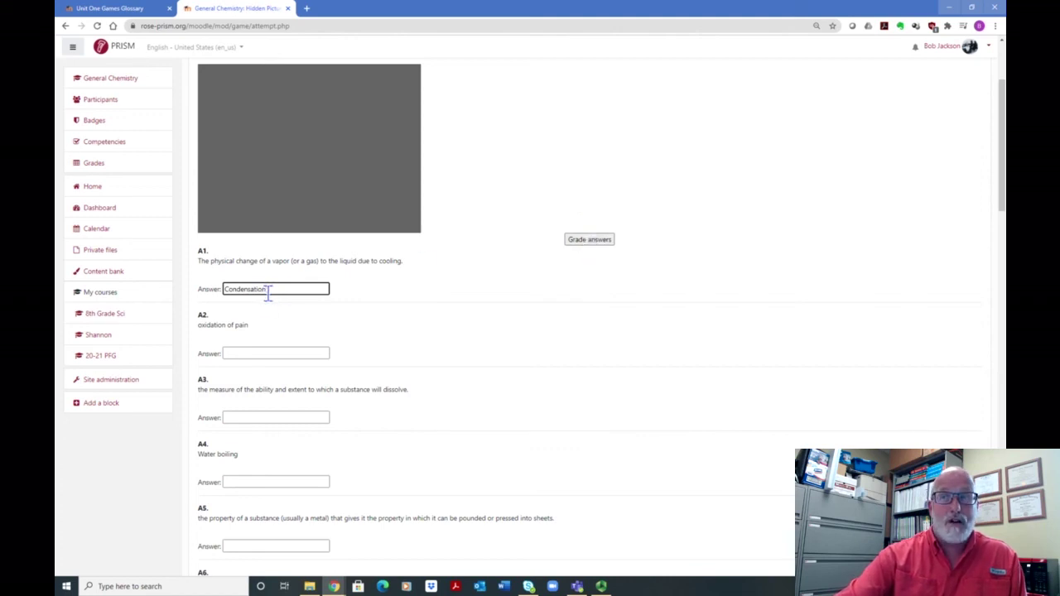
{"action": "left_click", "coordinate": [589, 242]}
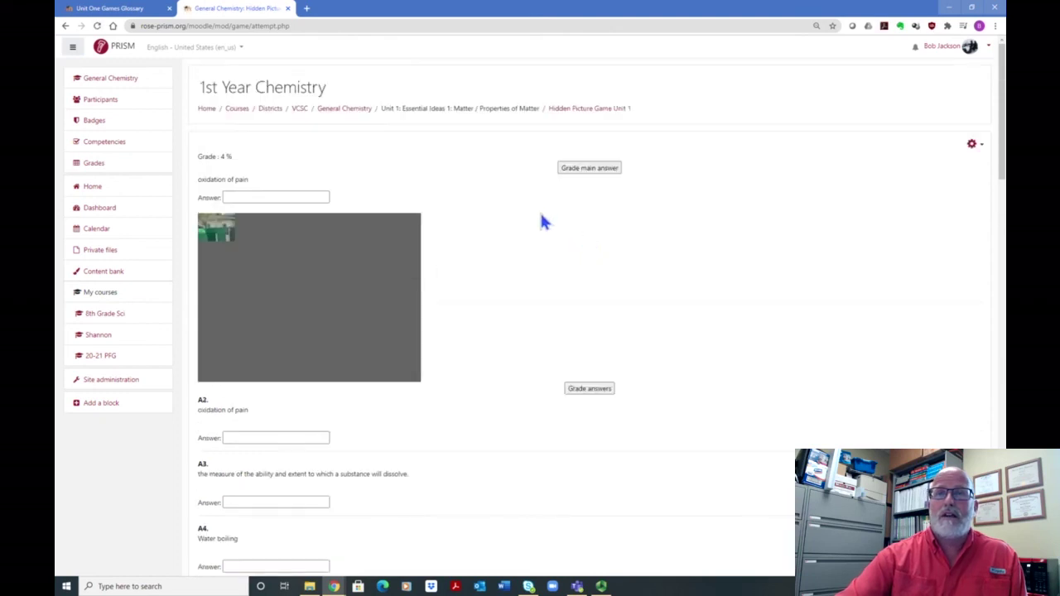
{"action": "scroll", "coordinate": [542, 222], "scroll_direction": "down", "scroll_amount": 2}
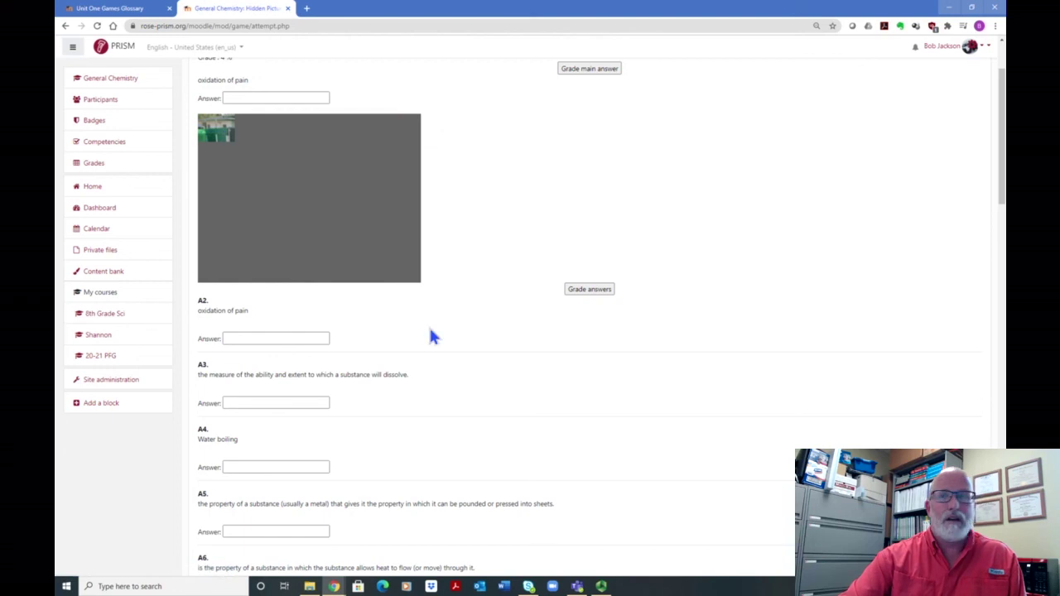
- Answer question A7 about the amount of matter in a substance with "Mass" and grade the answers
{"action": "scroll", "coordinate": [426, 331], "scroll_direction": "down", "scroll_amount": 7}
{"action": "scroll", "coordinate": [350, 224], "scroll_direction": "down", "scroll_amount": 1}
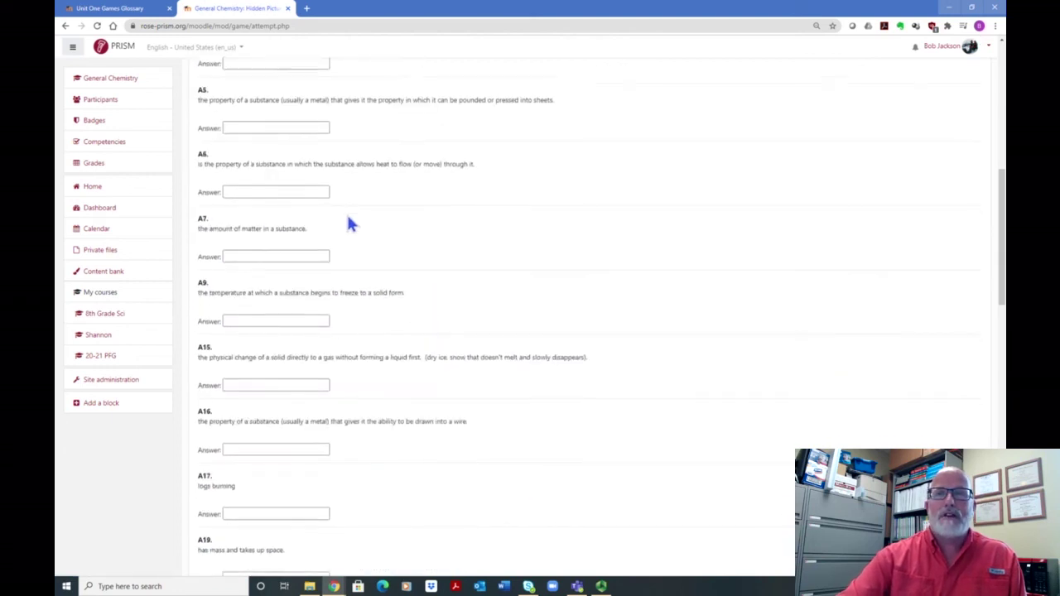
{"action": "left_click", "coordinate": [239, 213]}
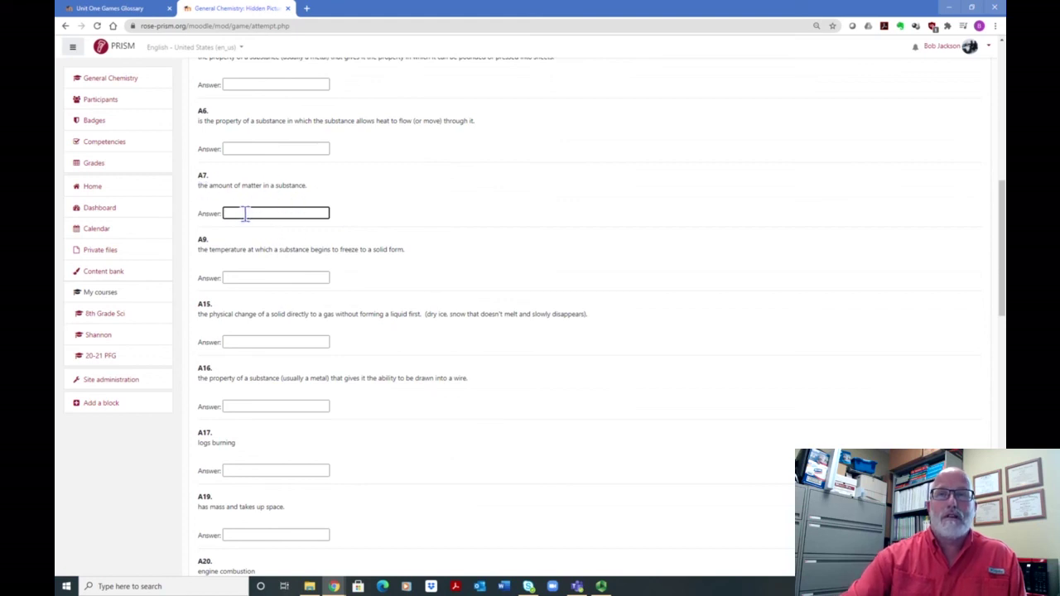
{"action": "type", "text": "ass"}
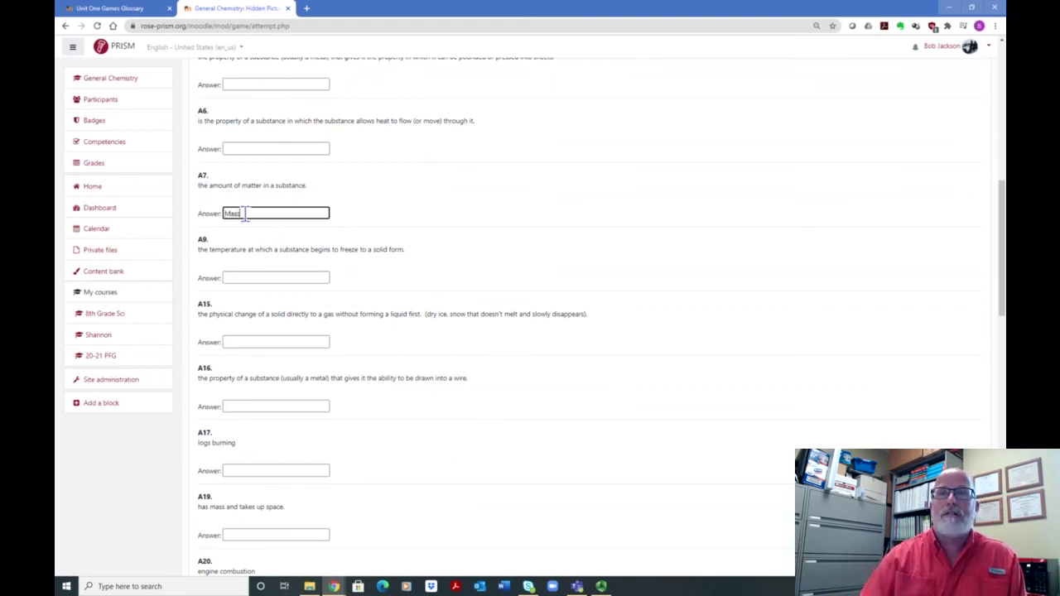
{"action": "scroll", "coordinate": [671, 215], "scroll_direction": "up", "scroll_amount": 2}
{"action": "scroll", "coordinate": [672, 207], "scroll_direction": "up", "scroll_amount": 2}
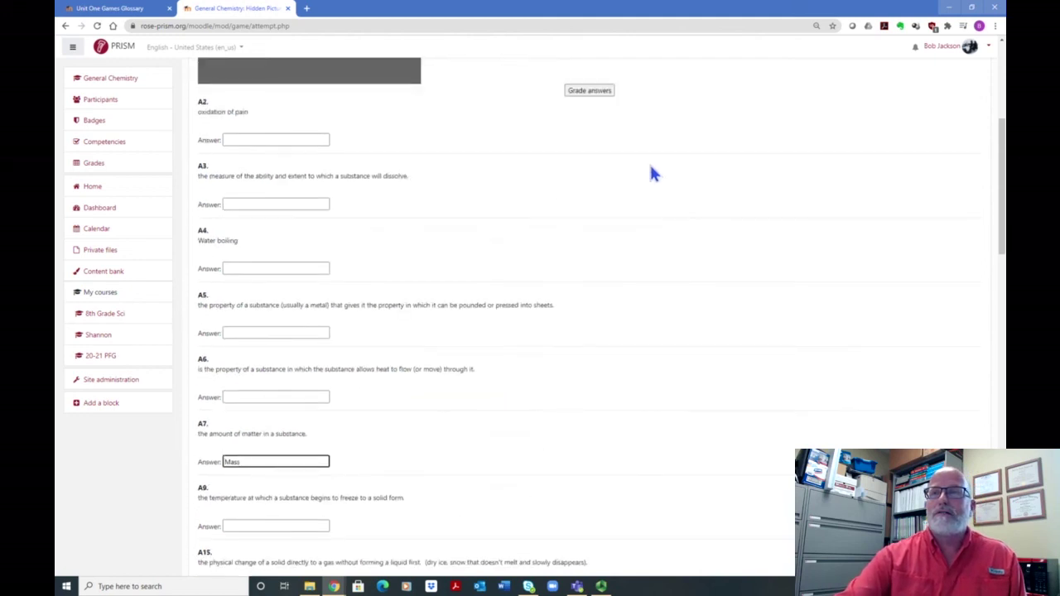
{"action": "left_click", "coordinate": [596, 92]}
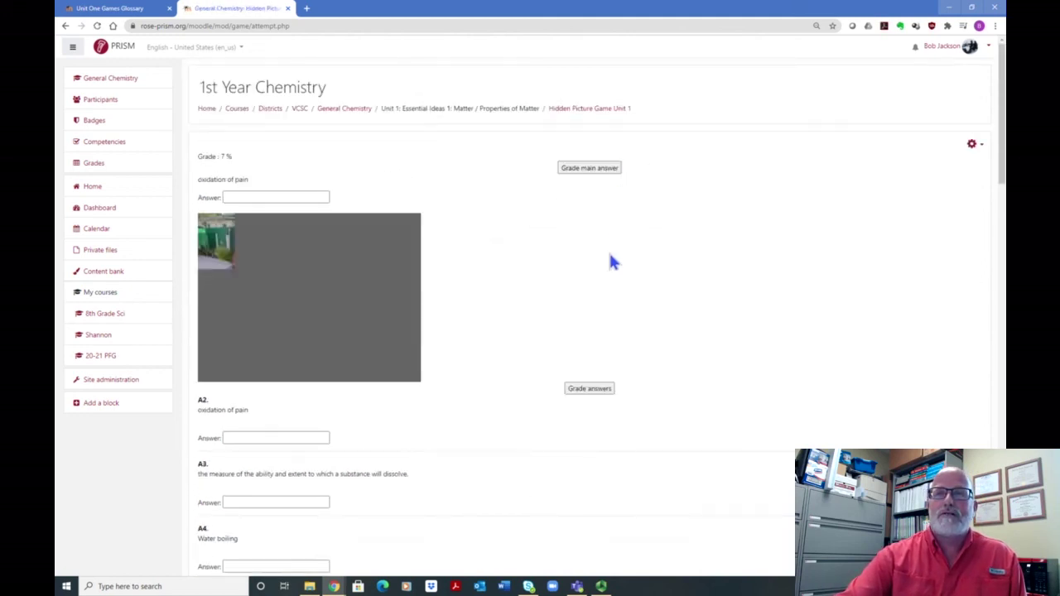
- Answer question A2 about "oxidation of pain" with "Chemical change" and grade the answers
{"action": "left_click", "coordinate": [232, 274]}
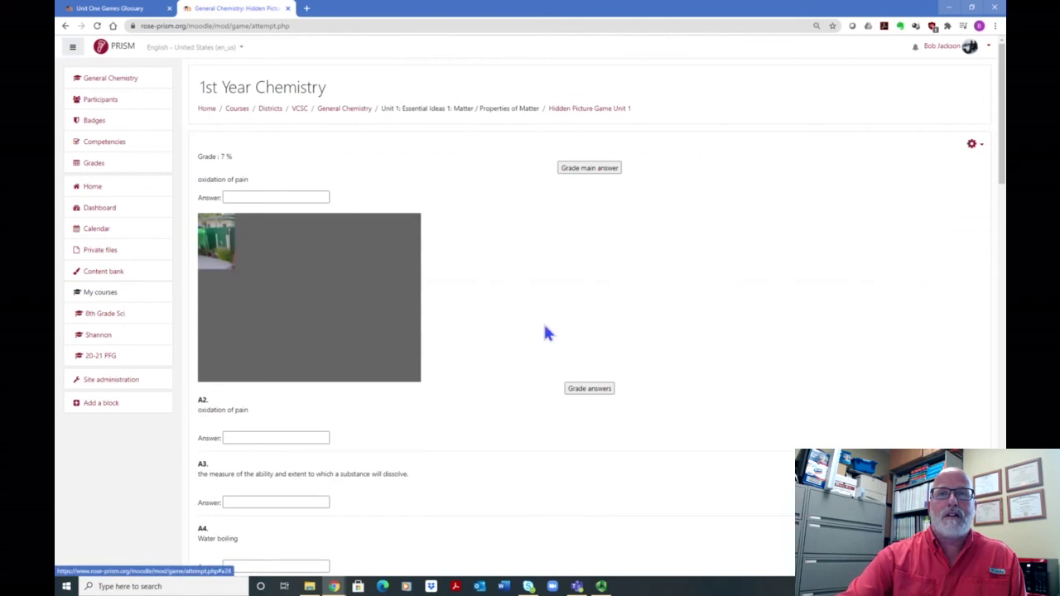
{"action": "scroll", "coordinate": [315, 414], "scroll_direction": "down", "scroll_amount": 4}
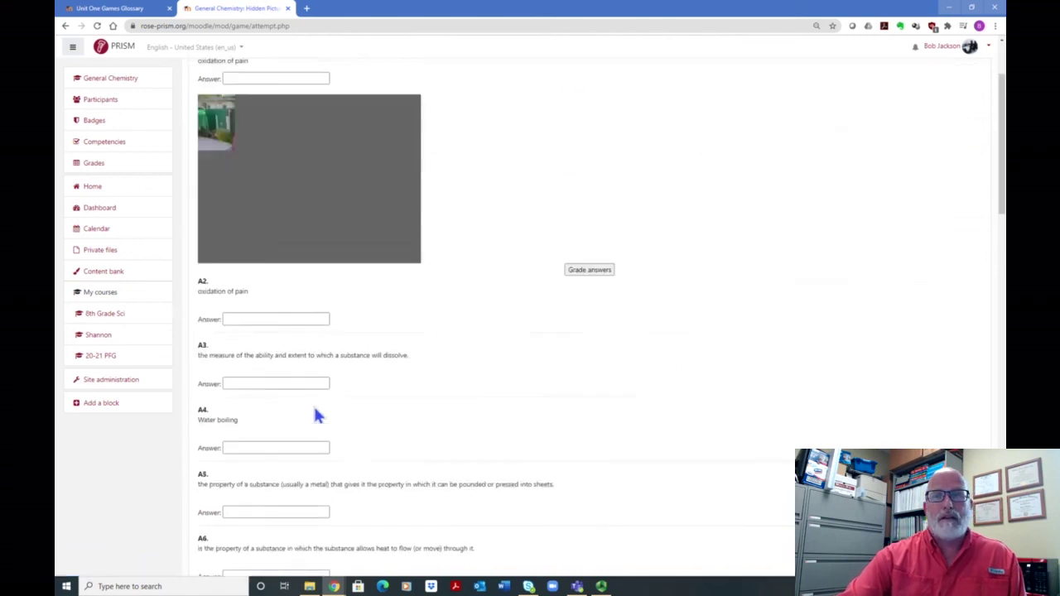
{"action": "left_click", "coordinate": [237, 287]}
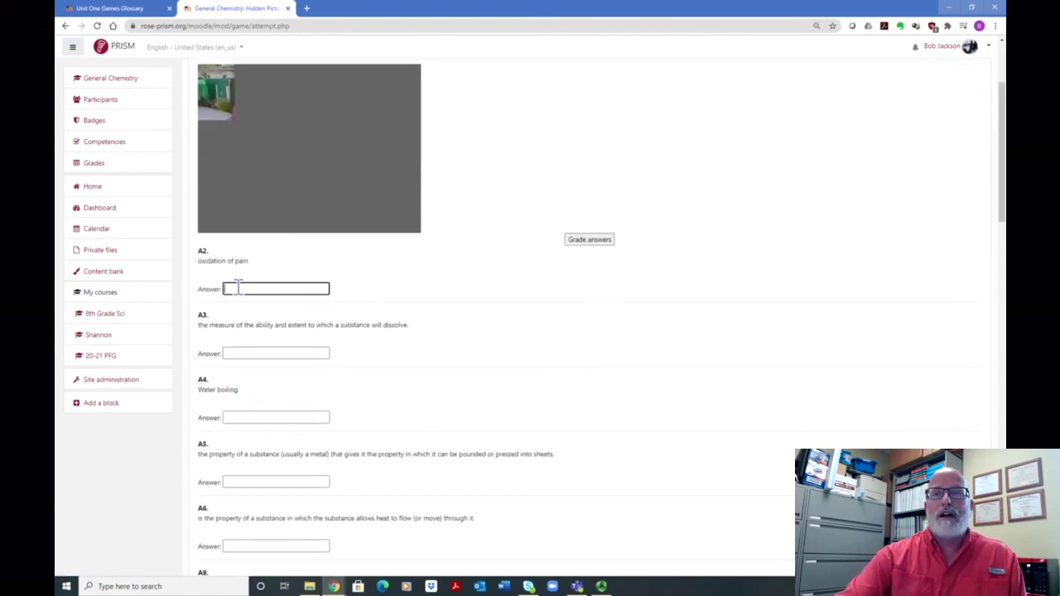
{"action": "scroll", "coordinate": [273, 318], "scroll_direction": "up", "scroll_amount": 4}
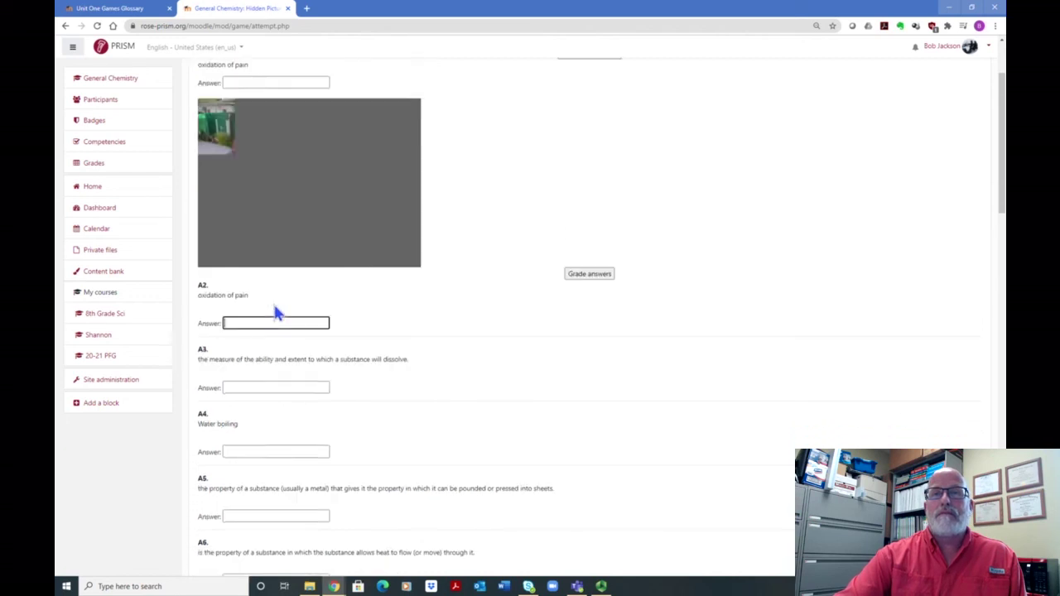
{"action": "scroll", "coordinate": [276, 311], "scroll_direction": "down", "scroll_amount": 2}
{"action": "scroll", "coordinate": [273, 323], "scroll_direction": "up", "scroll_amount": 2}
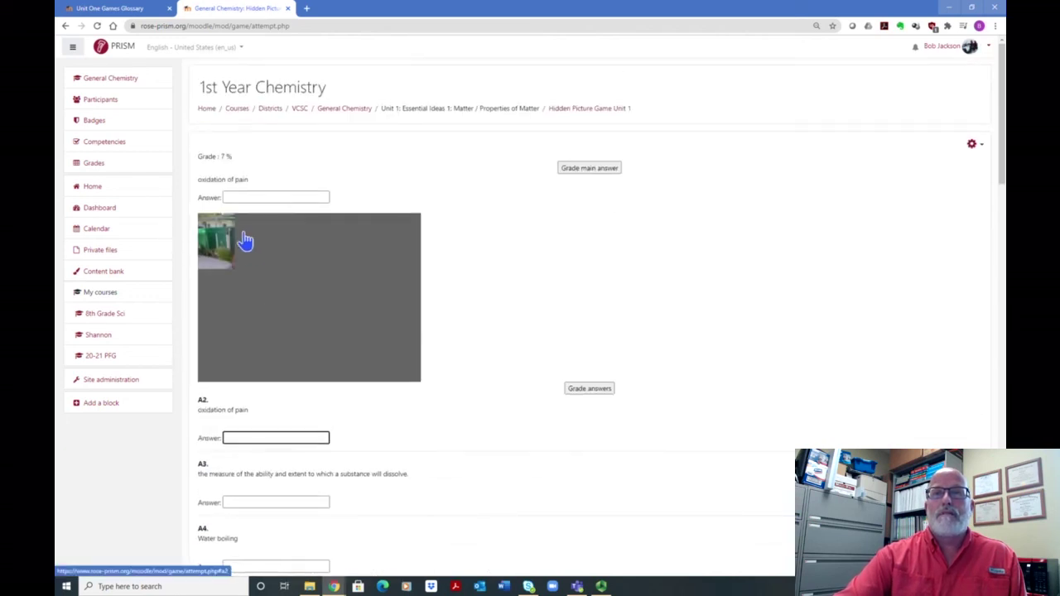
{"action": "scroll", "coordinate": [249, 331], "scroll_direction": "down", "scroll_amount": 3}
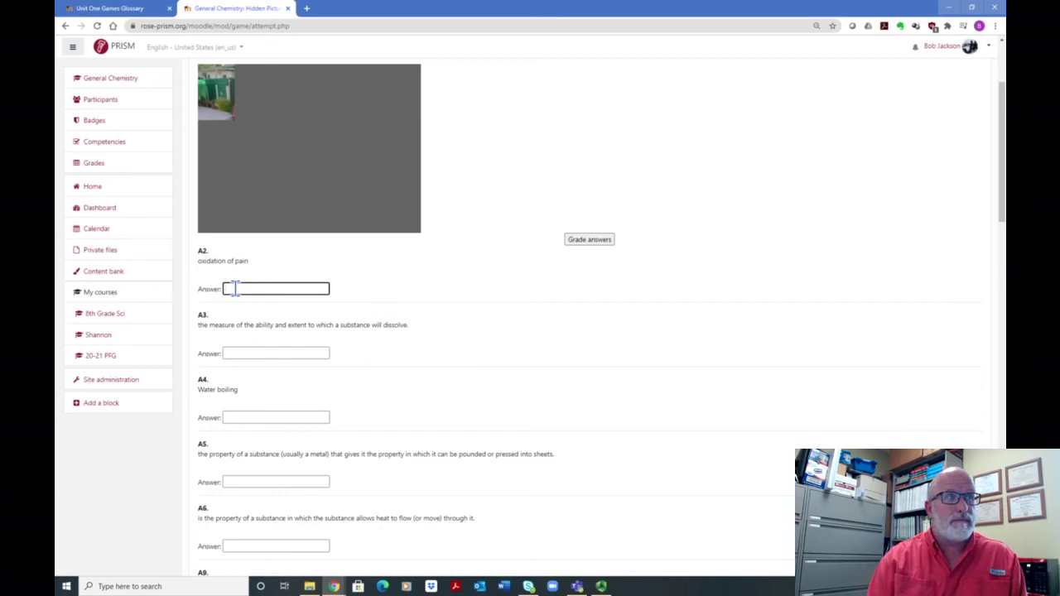
{"action": "type", "text": "emic"}
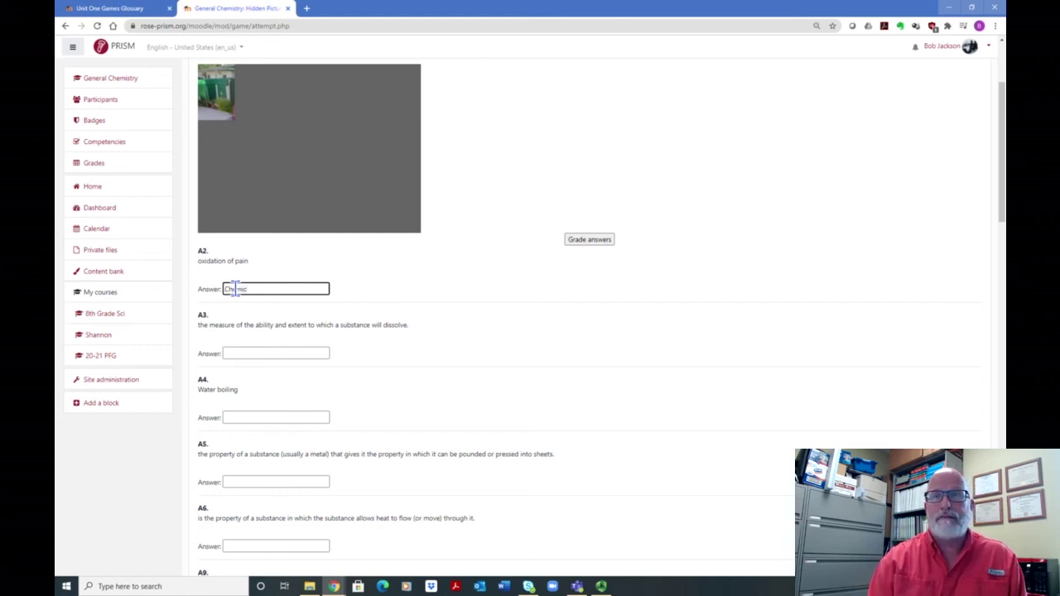
{"action": "type", "text": "al change"}
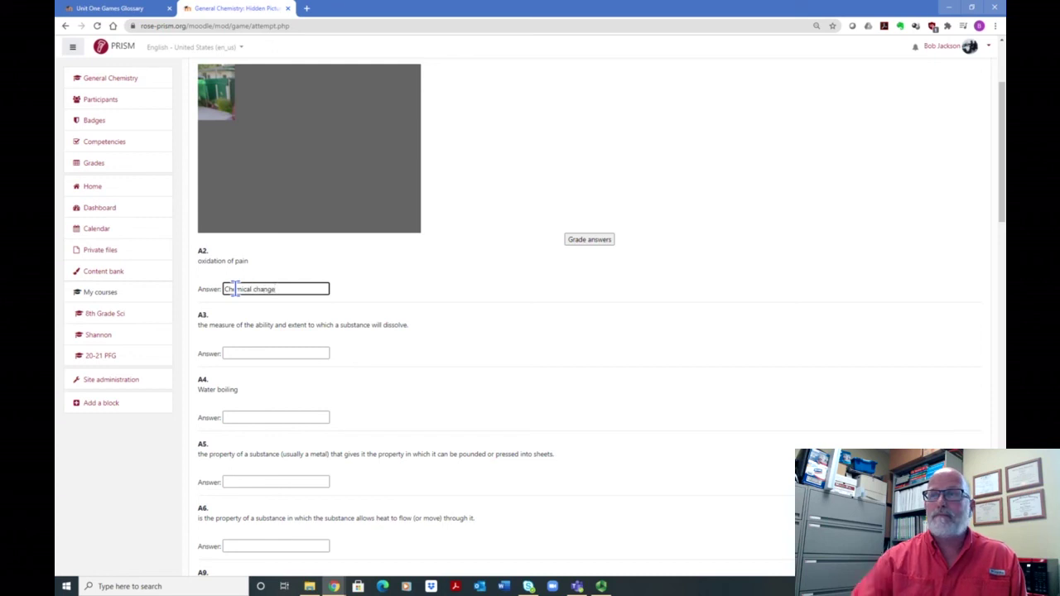
{"action": "left_click", "coordinate": [591, 244]}
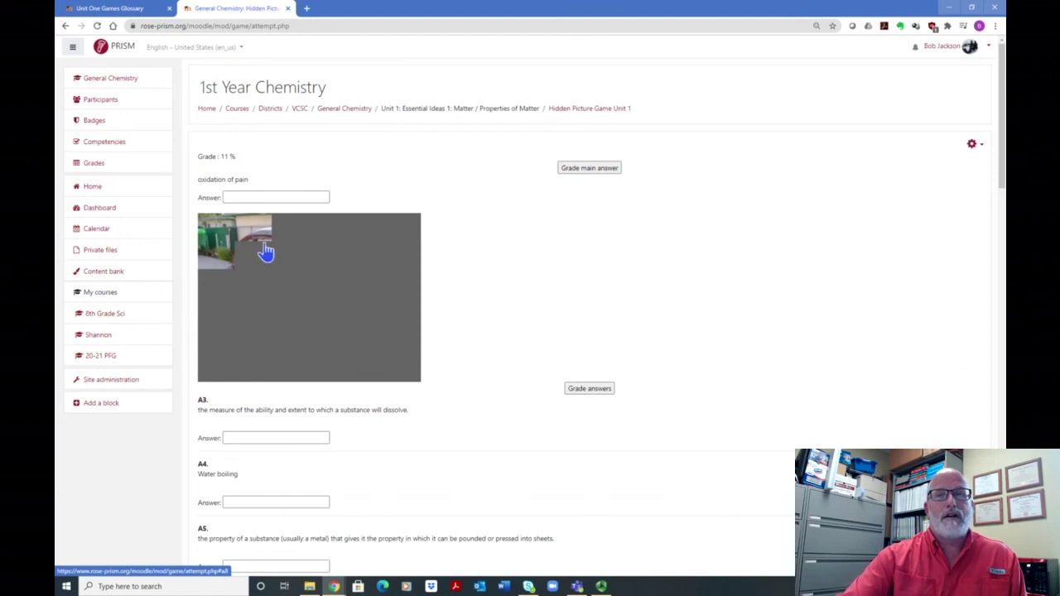
- Answer question A3 about the extent to which a substance will dissolve with "solubility" and grade the answers
{"action": "scroll", "coordinate": [307, 290], "scroll_direction": "down", "scroll_amount": 3}
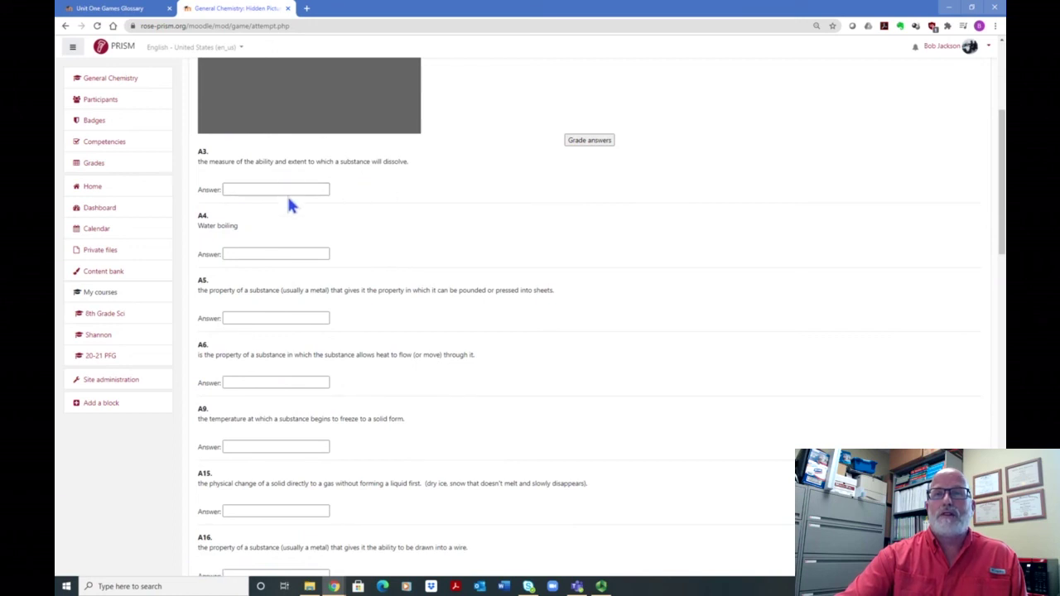
{"action": "left_click", "coordinate": [242, 189]}
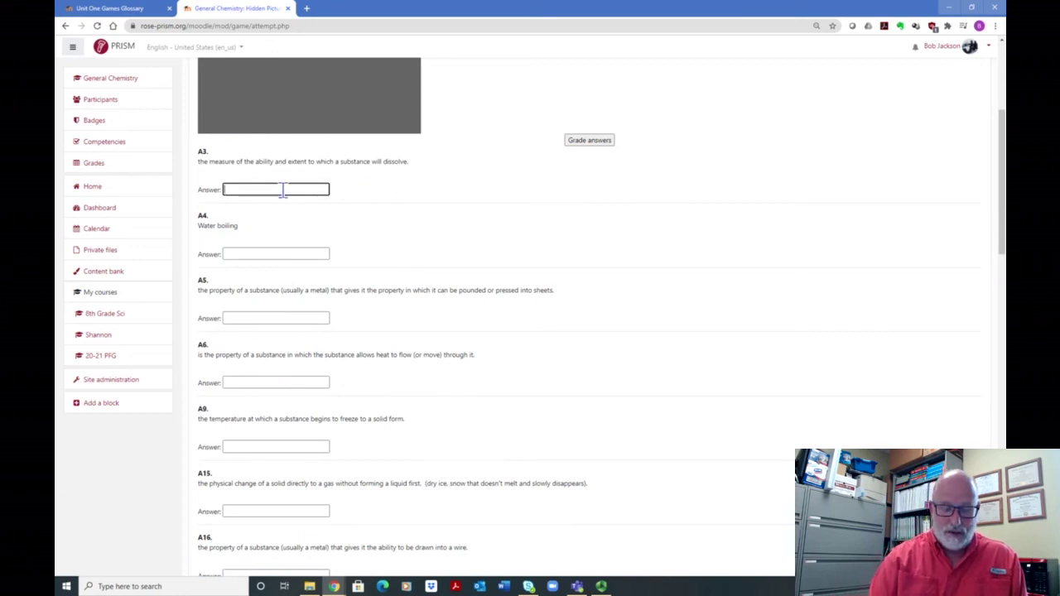
{"action": "type", "text": "solubility"}
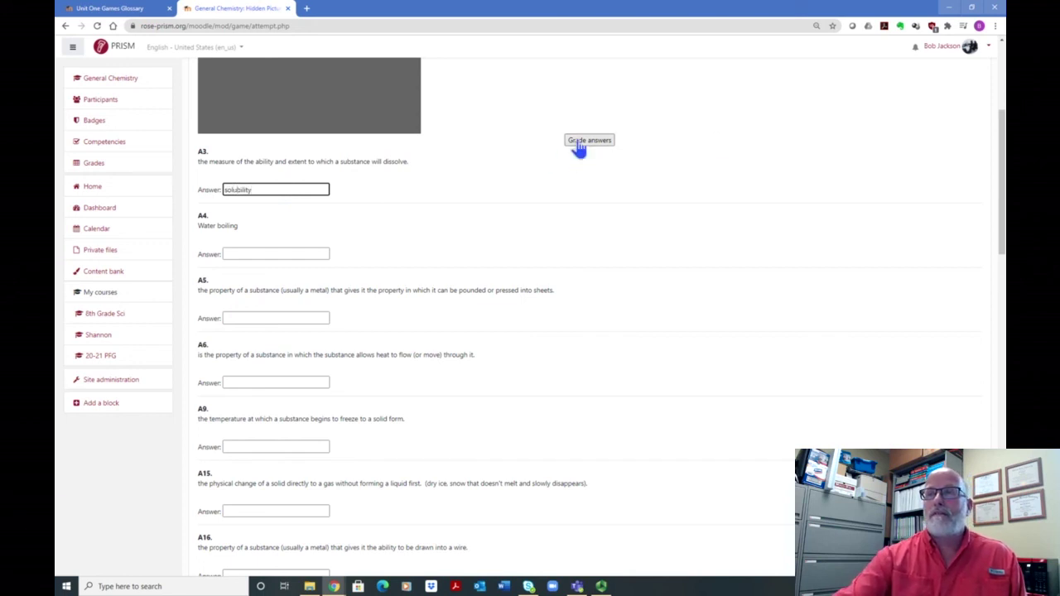
{"action": "left_click", "coordinate": [578, 142]}
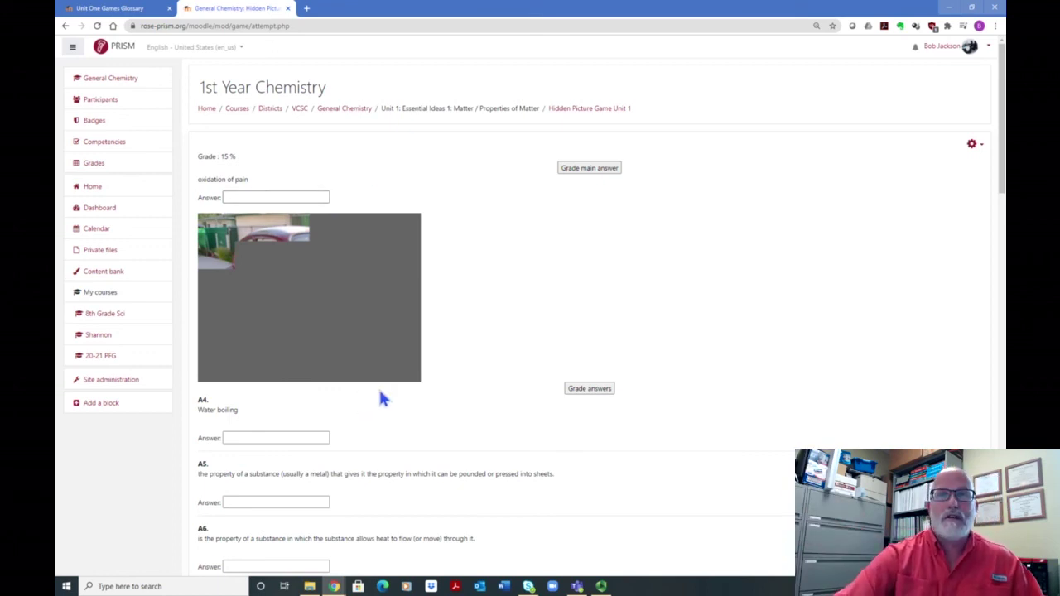
- Review the remaining unanswered questions from A4 onward and return to the main question and picture
{"action": "scroll", "coordinate": [461, 248], "scroll_direction": "down", "scroll_amount": 2}
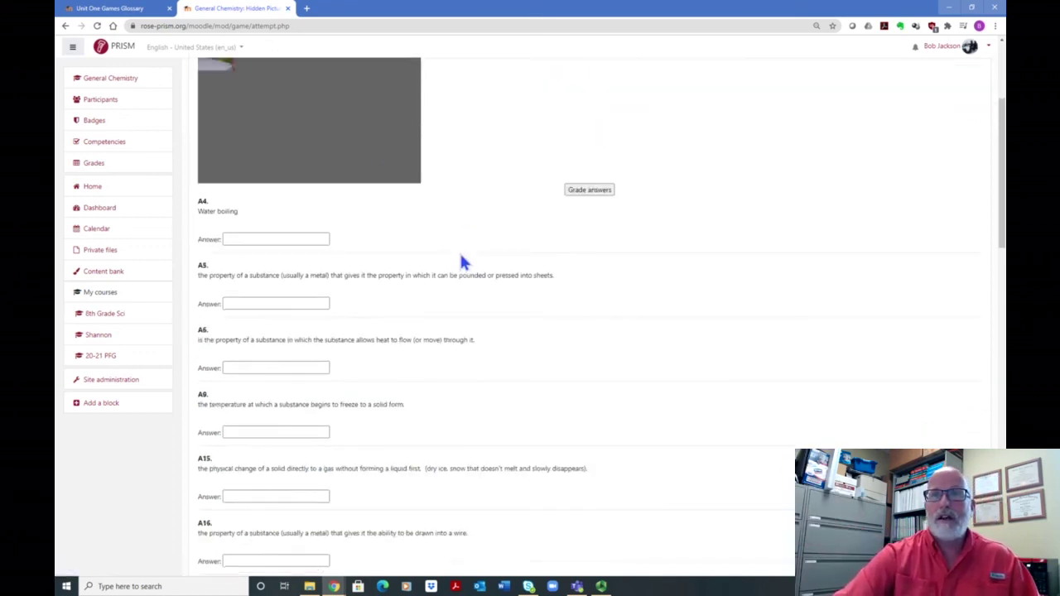
{"action": "scroll", "coordinate": [519, 319], "scroll_direction": "down", "scroll_amount": 4}
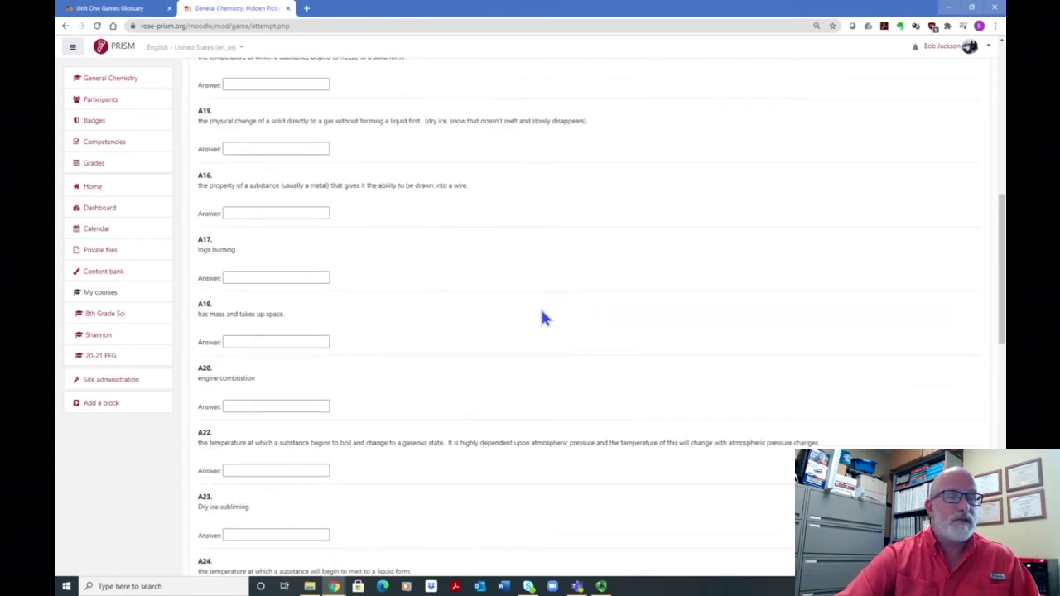
{"action": "scroll", "coordinate": [506, 300], "scroll_direction": "down", "scroll_amount": 3}
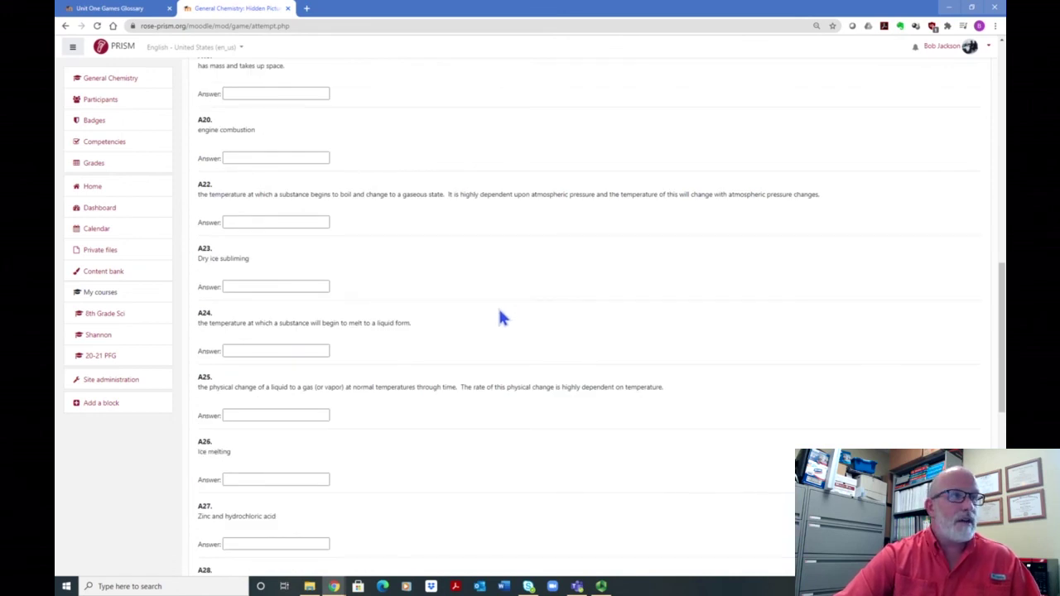
{"action": "scroll", "coordinate": [479, 310], "scroll_direction": "up", "scroll_amount": 15}
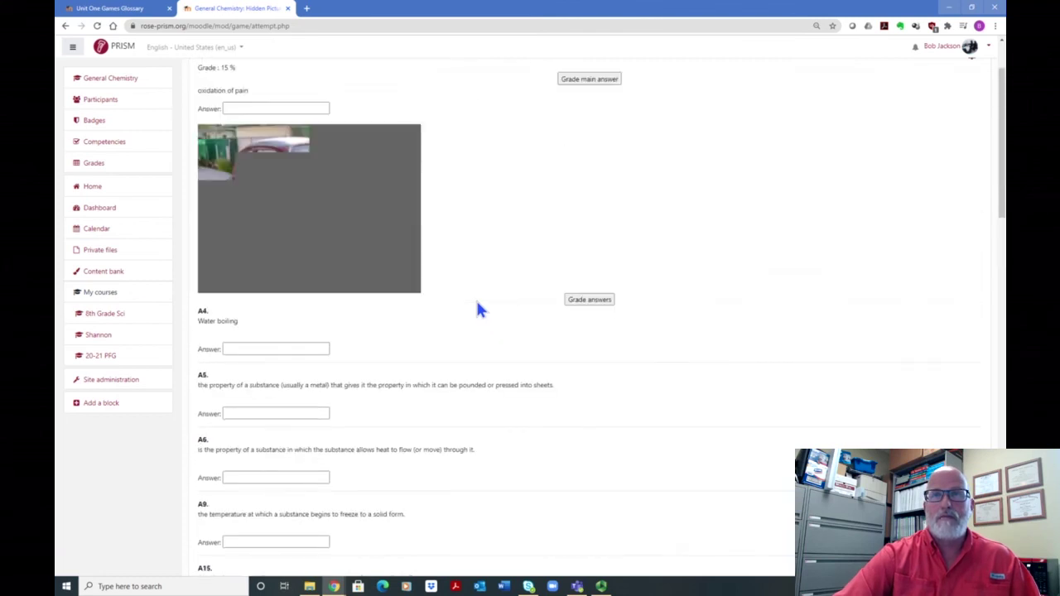
{"action": "scroll", "coordinate": [479, 310], "scroll_direction": "up", "scroll_amount": 2}
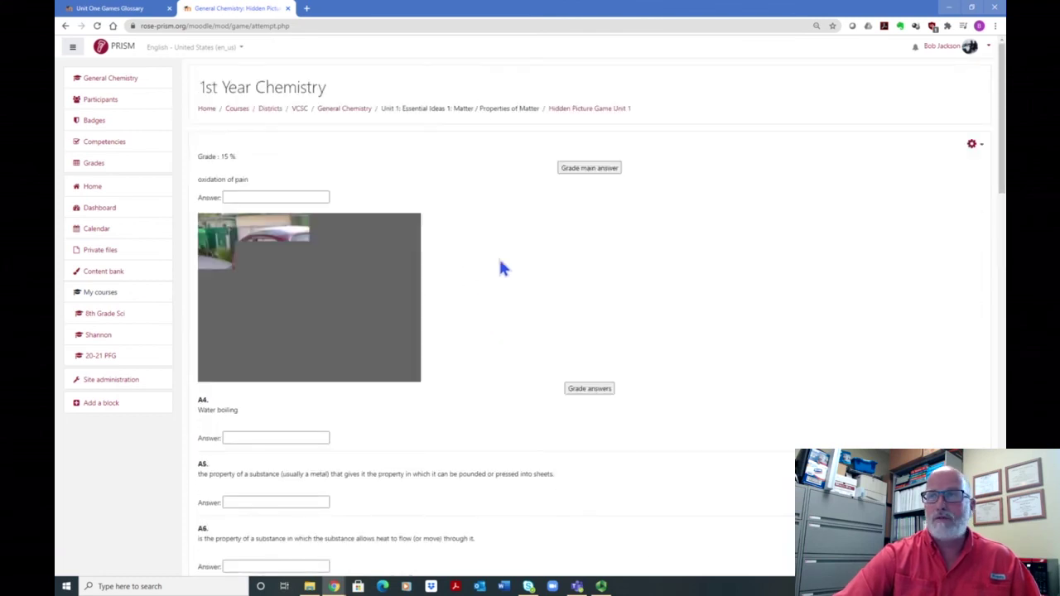